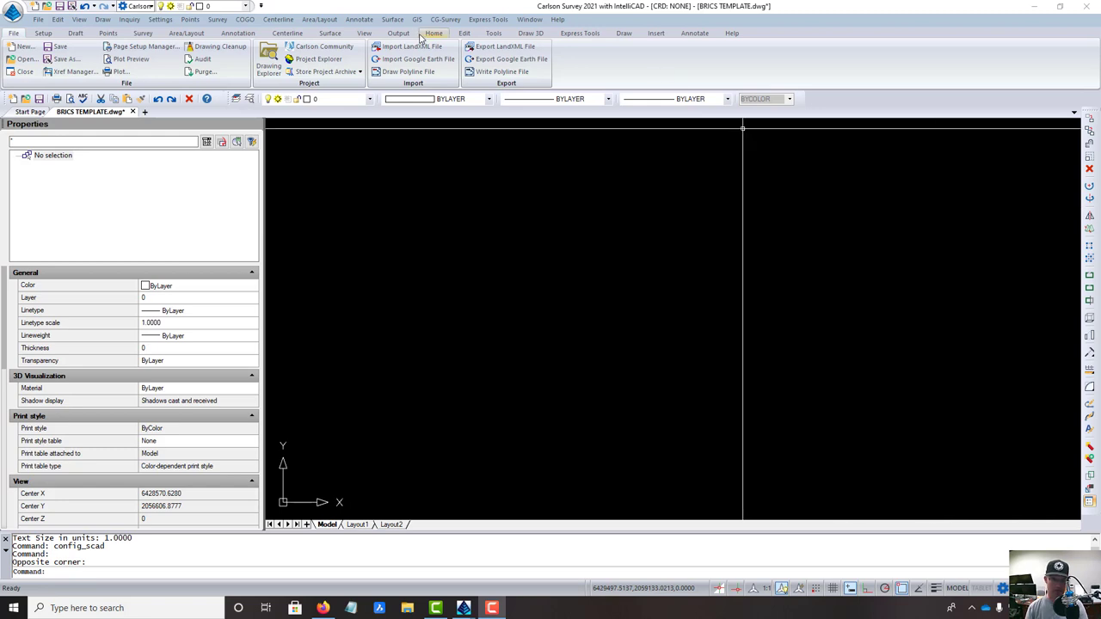
Open Annotate Defaults and review the Text Size and Line Type Text Scaler values
{"action": "left_click", "coordinate": [358, 19]}
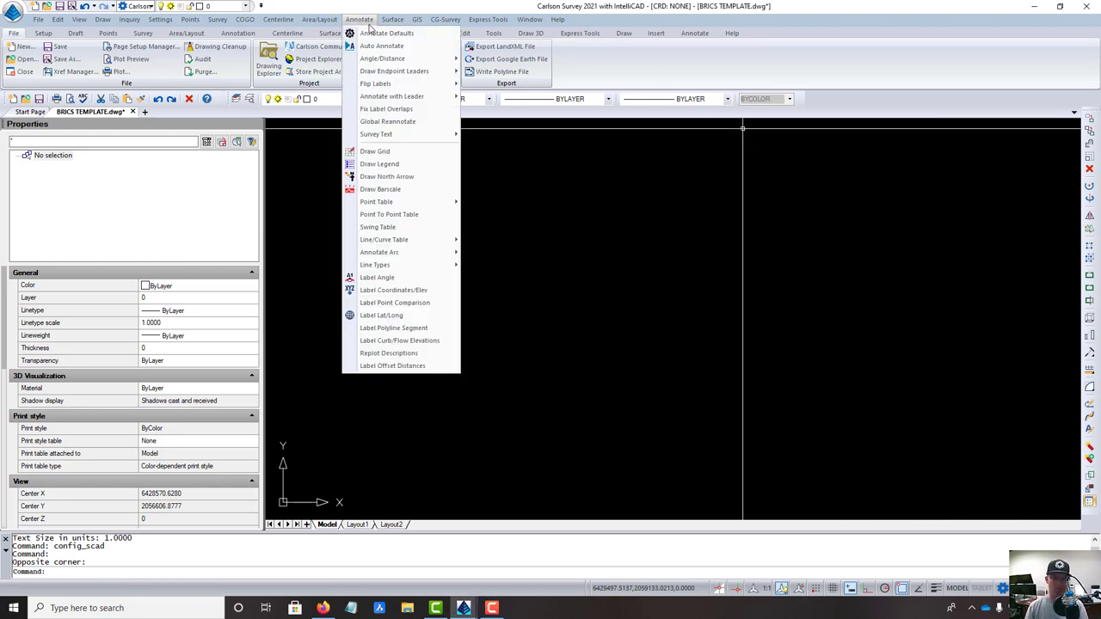
{"action": "left_click", "coordinate": [385, 35]}
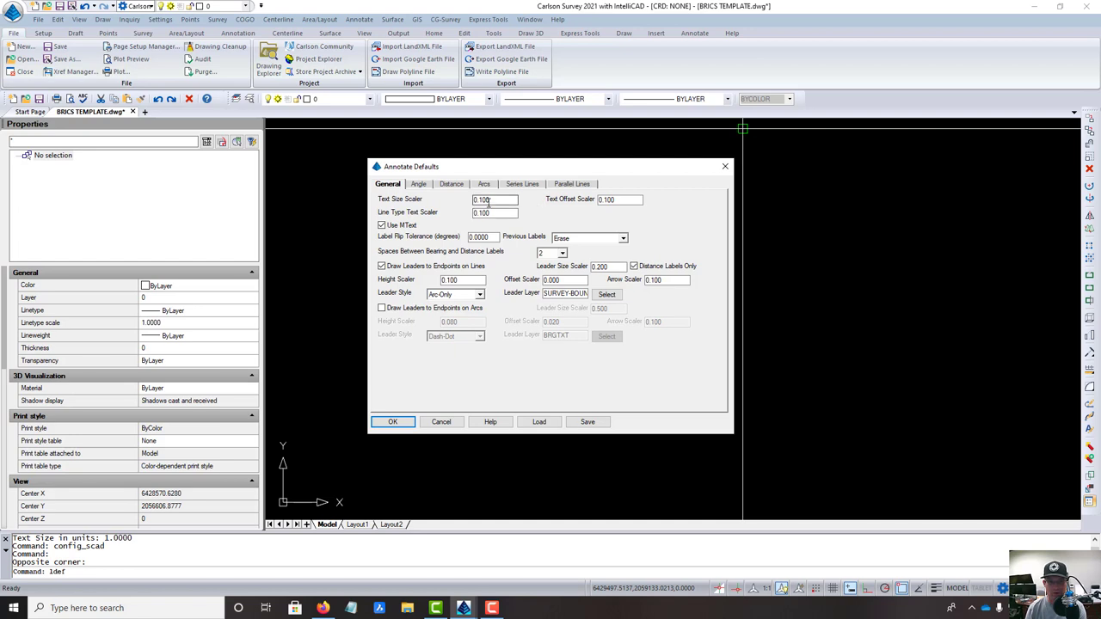
{"action": "left_click", "coordinate": [495, 201]}
{"action": "left_click", "coordinate": [496, 212]}
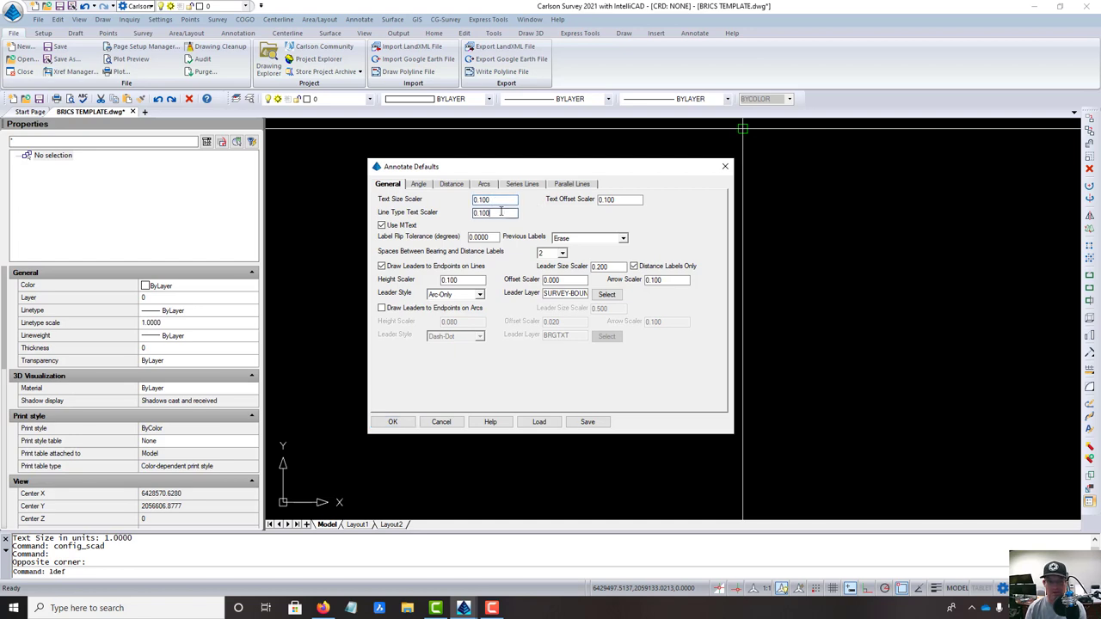
Set Previous Labels to Prompt Before Erasing and toggle leaders drawn to line endpoints
{"action": "left_click", "coordinate": [622, 239]}
{"action": "left_click", "coordinate": [623, 241]}
{"action": "left_click", "coordinate": [623, 239]}
{"action": "left_click", "coordinate": [612, 265]}
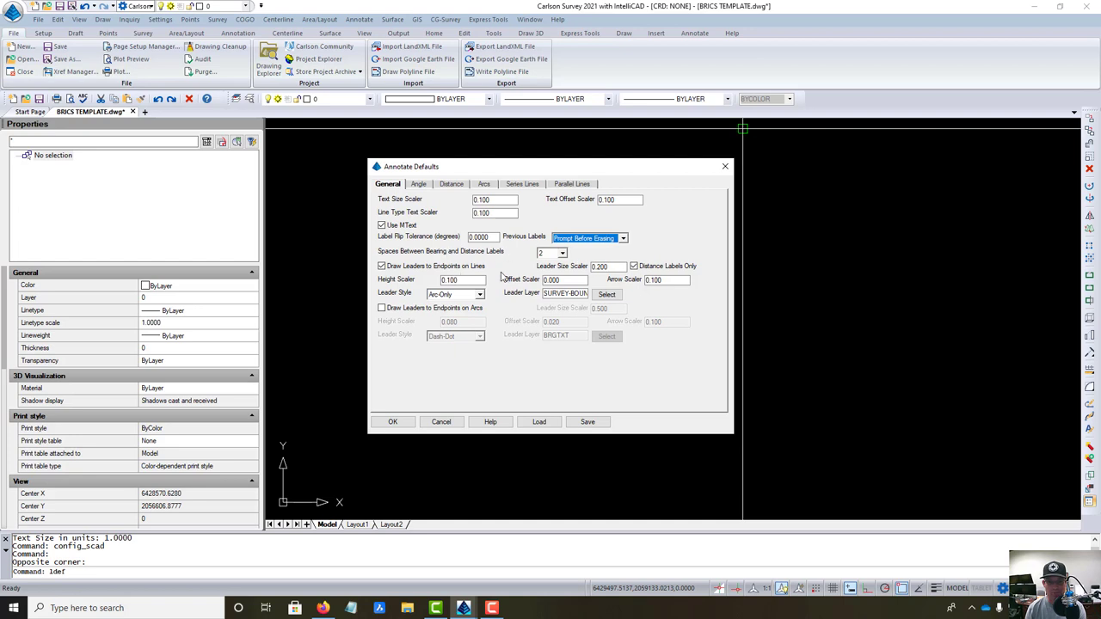
{"action": "left_click", "coordinate": [383, 266]}
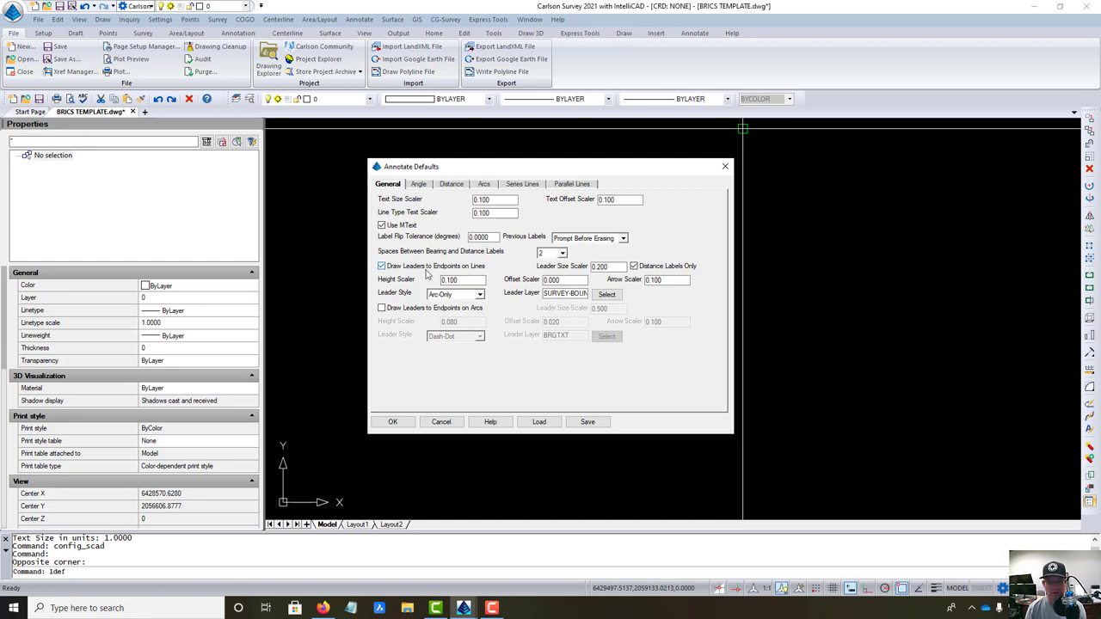
Use the Arc-Arrow leader style with the leader layer SURVEY-BOUNDARY-TEXT
{"action": "left_click", "coordinate": [479, 294]}
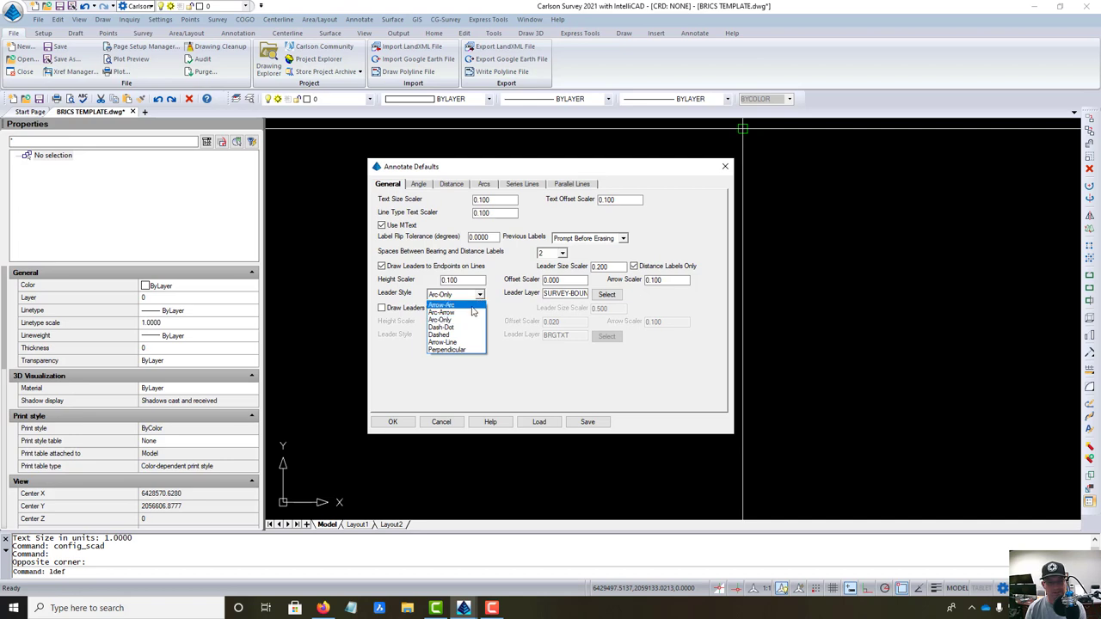
{"action": "left_click", "coordinate": [472, 312]}
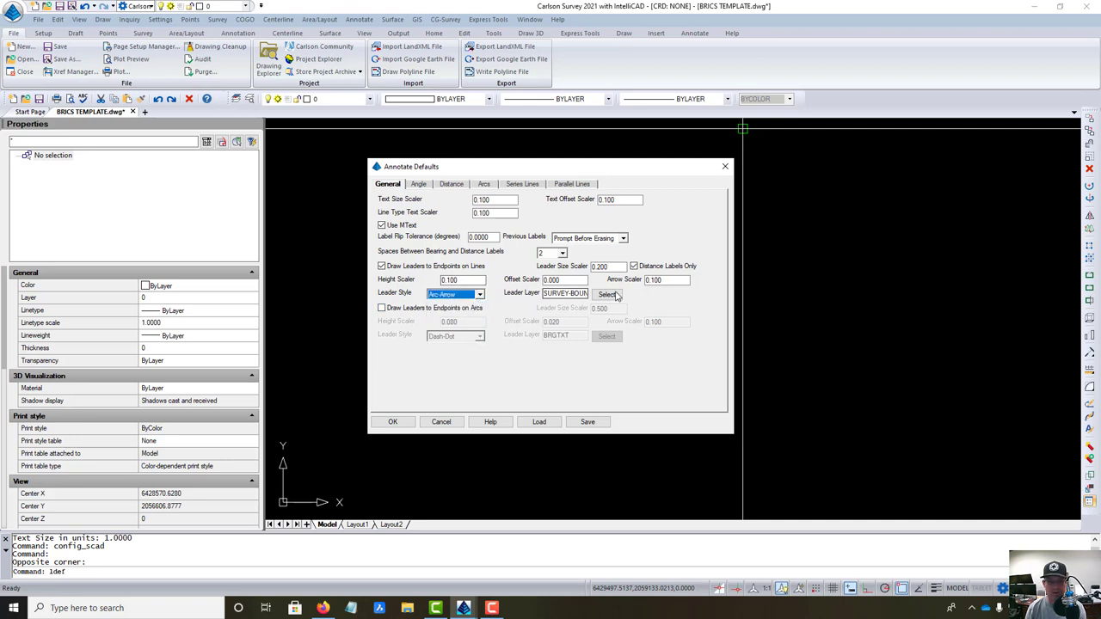
{"action": "left_click", "coordinate": [614, 296]}
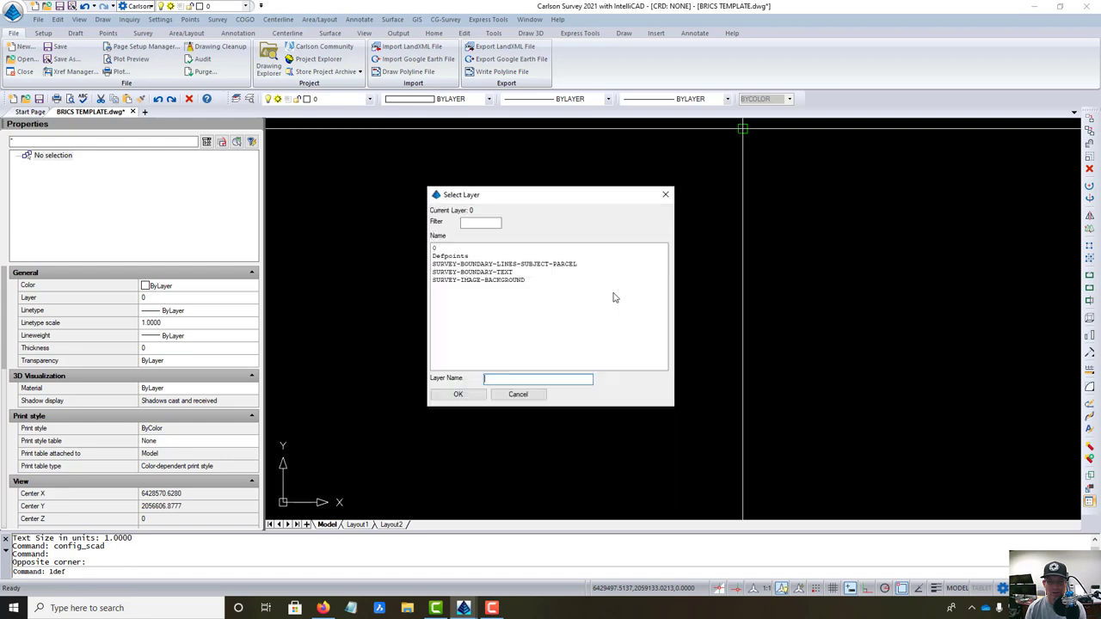
{"action": "left_click", "coordinate": [494, 272]}
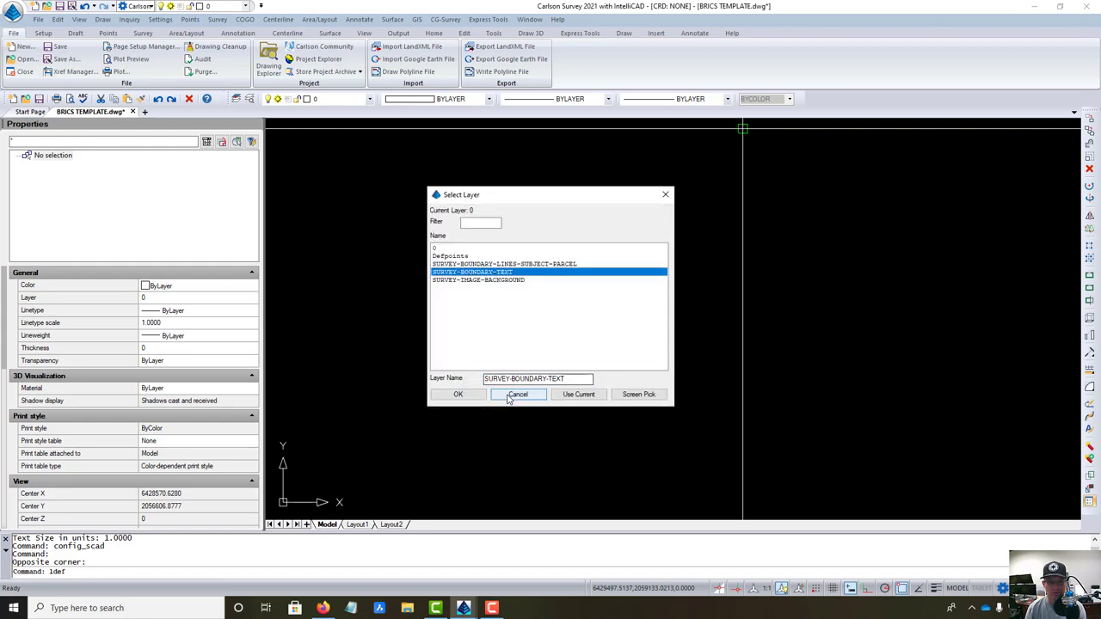
{"action": "left_click", "coordinate": [458, 394]}
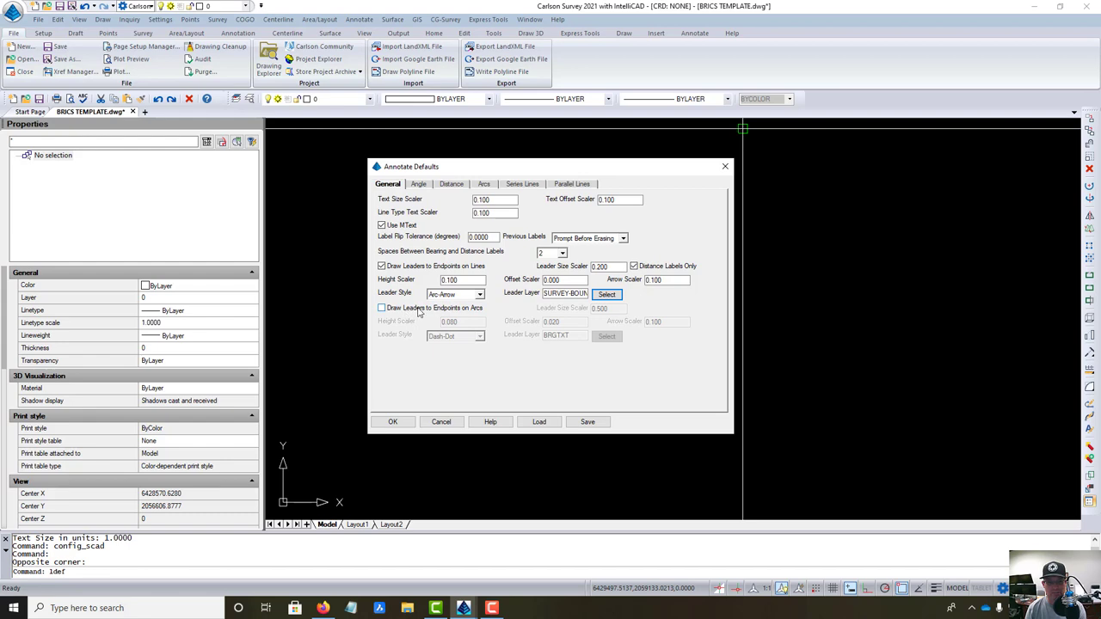
On the Angle tab, put angle labels on the SURVEY-BOUNDARY-TEXT layer
{"action": "left_click", "coordinate": [419, 187]}
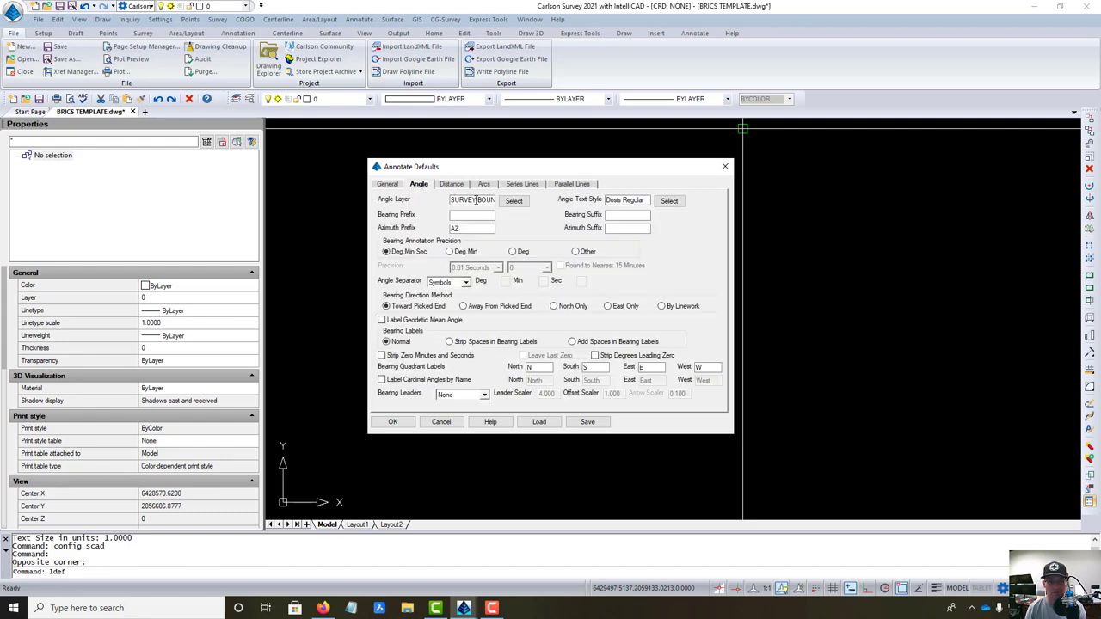
{"action": "left_click", "coordinate": [510, 204]}
{"action": "left_click", "coordinate": [502, 273]}
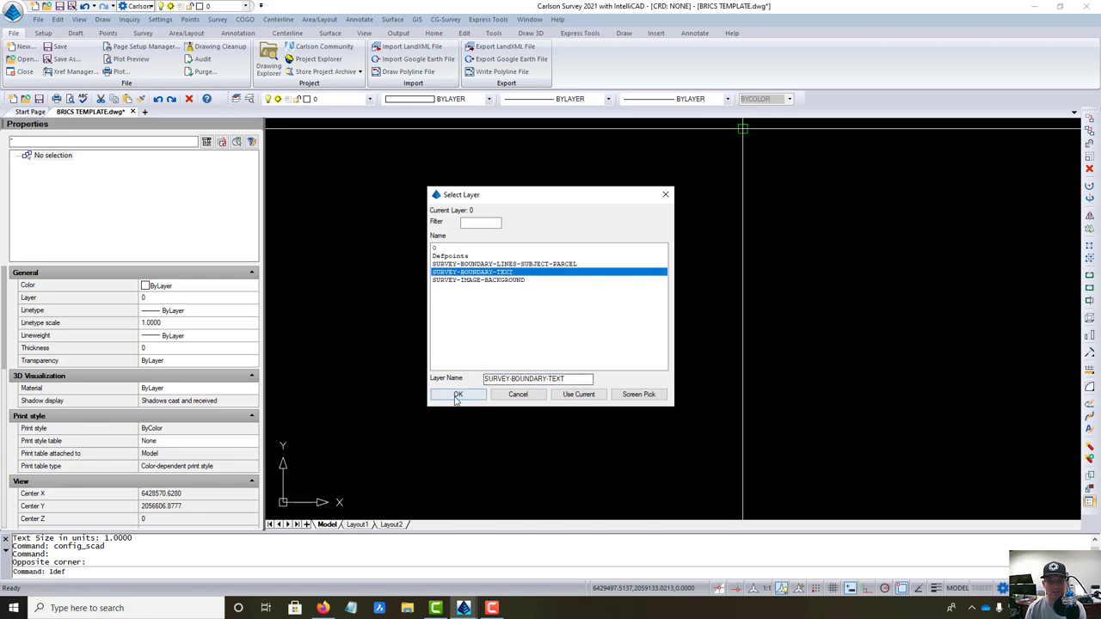
{"action": "left_click", "coordinate": [458, 394]}
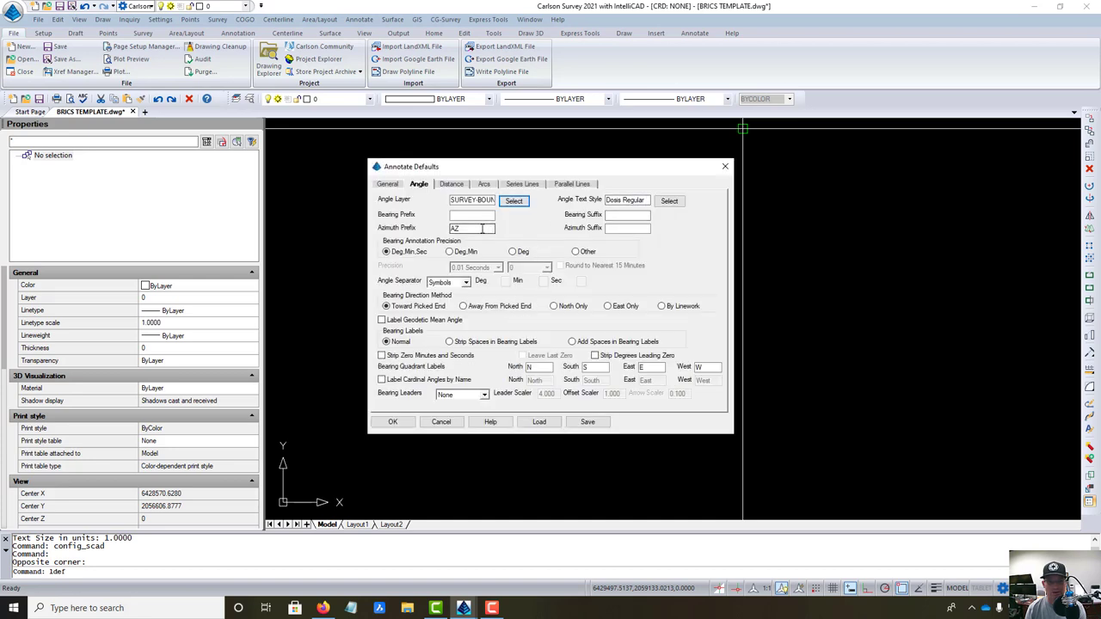
Review the AZ prefix and N quadrant label, set Bearing Leaders to Above, then view Distance settings
{"action": "left_click", "coordinate": [482, 228]}
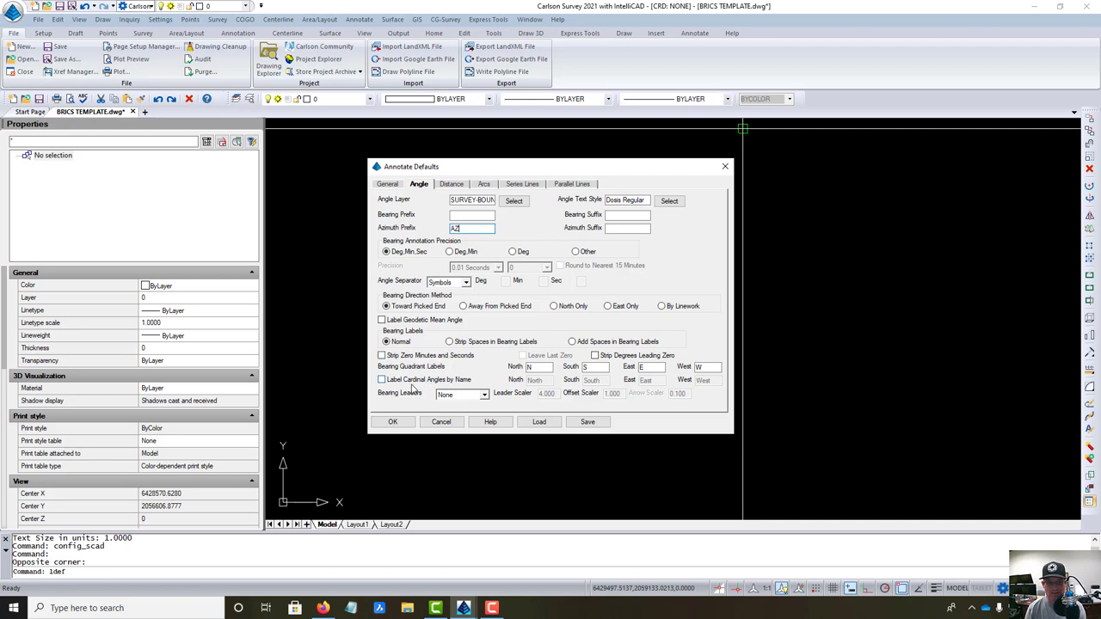
{"action": "left_click", "coordinate": [539, 368]}
{"action": "left_click", "coordinate": [485, 396]}
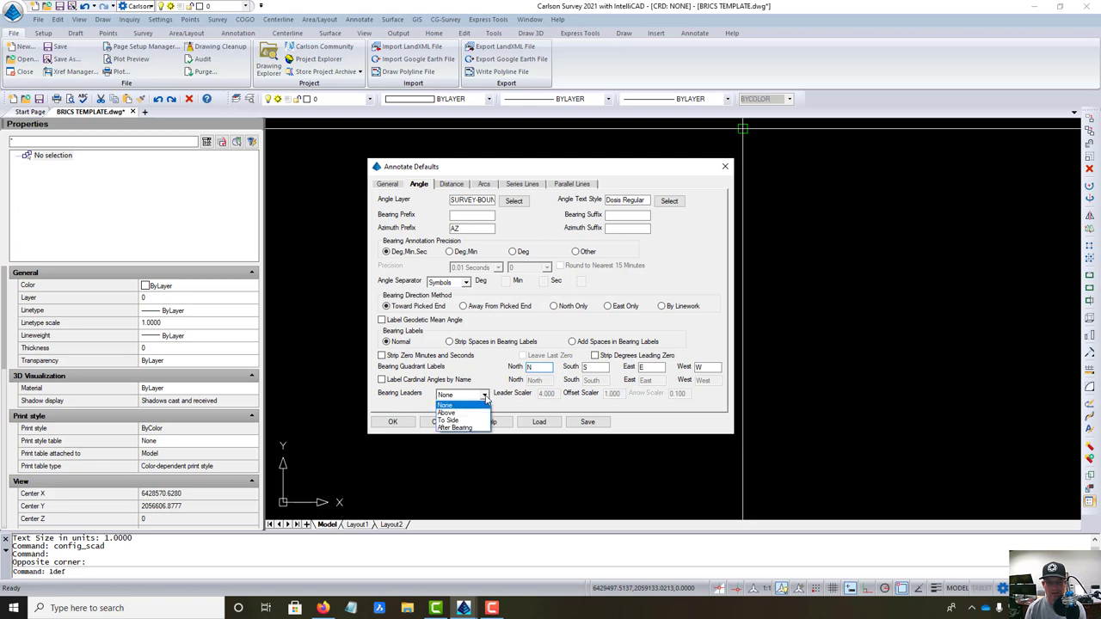
{"action": "left_click", "coordinate": [486, 398]}
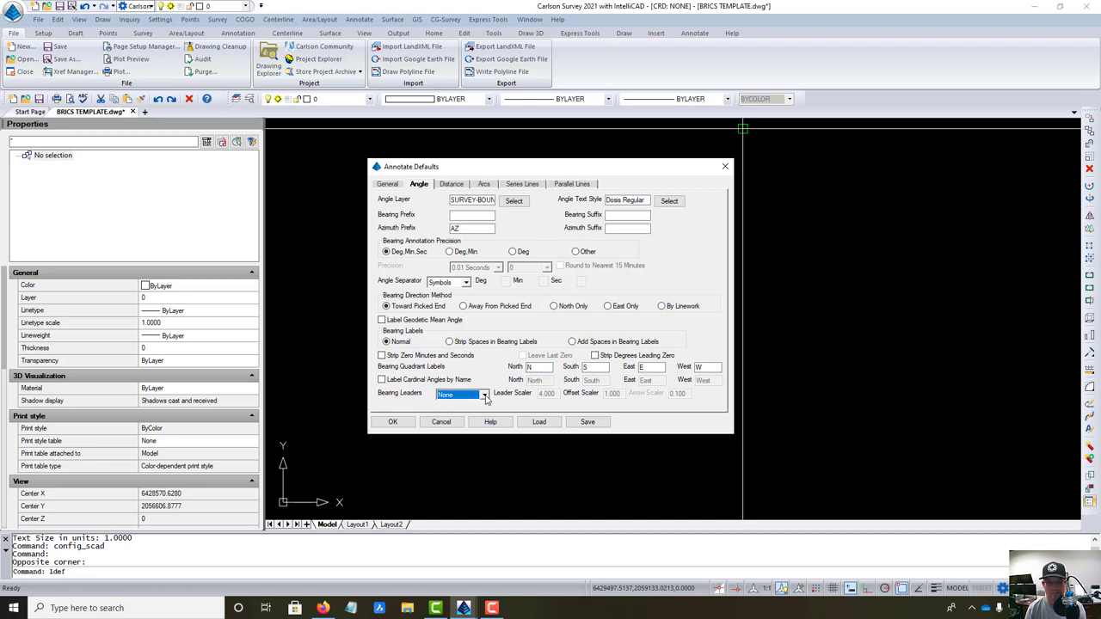
{"action": "left_click", "coordinate": [485, 396]}
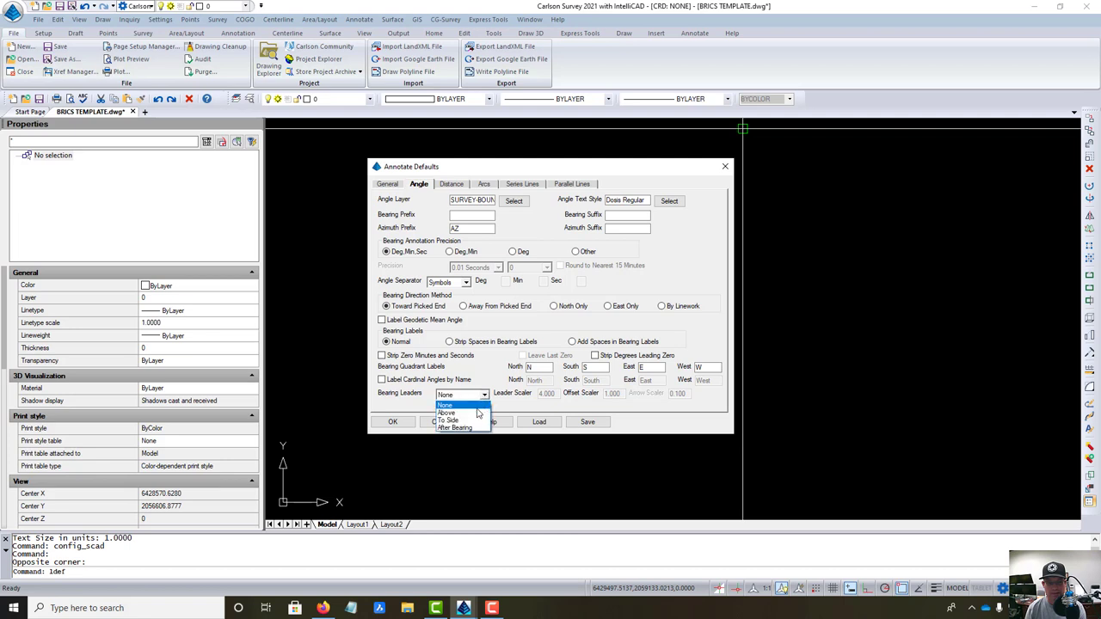
{"action": "left_click", "coordinate": [476, 414]}
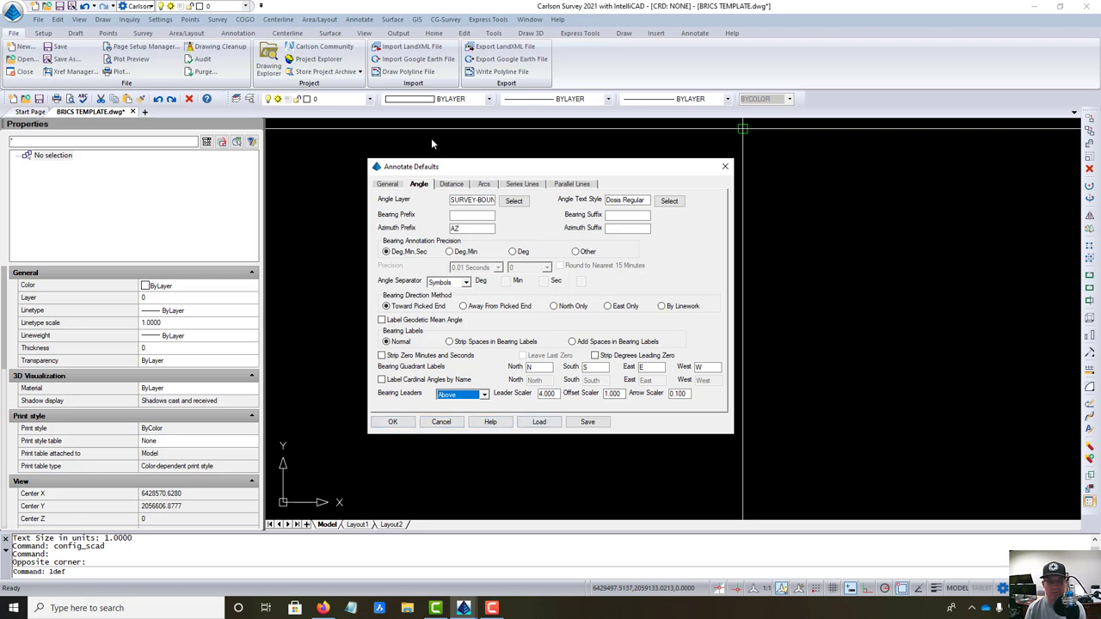
{"action": "left_click", "coordinate": [445, 187]}
Keep Grid distance type, enable Use Commas in Distance Labels, and move to the Arcs settings
{"action": "left_click", "coordinate": [452, 184]}
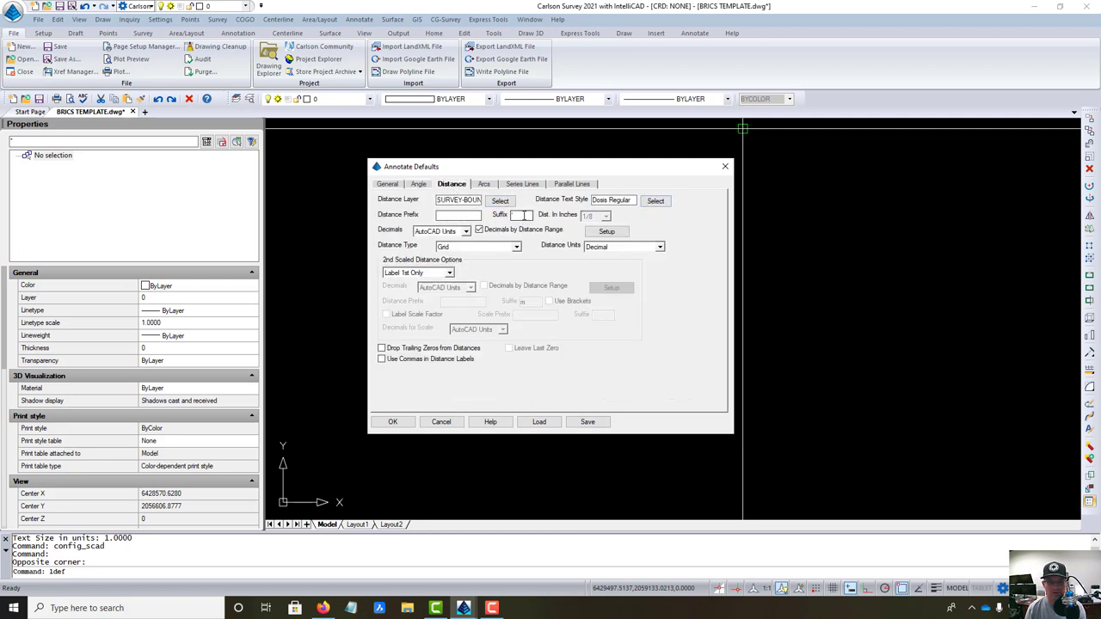
{"action": "left_click", "coordinate": [515, 216]}
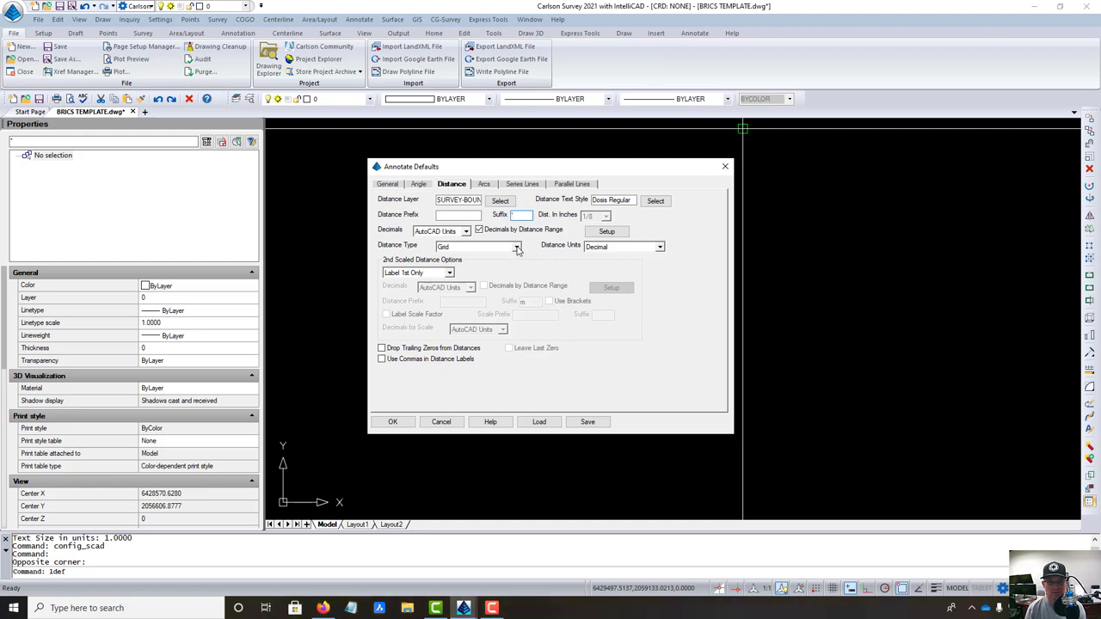
{"action": "left_click", "coordinate": [516, 248]}
{"action": "left_click", "coordinate": [517, 247]}
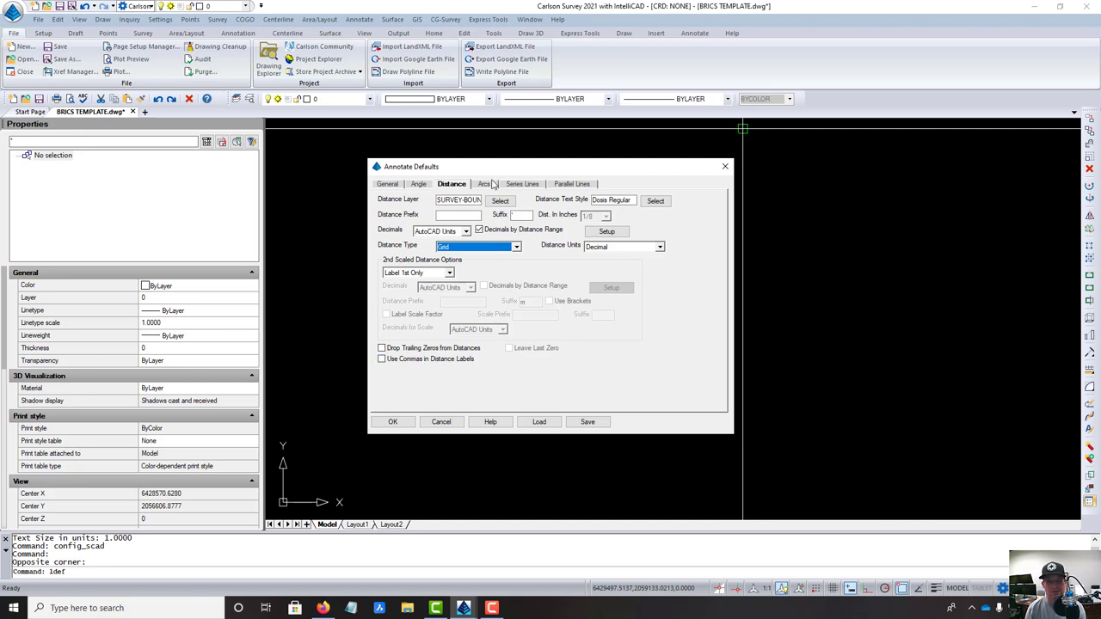
{"action": "left_click", "coordinate": [382, 358]}
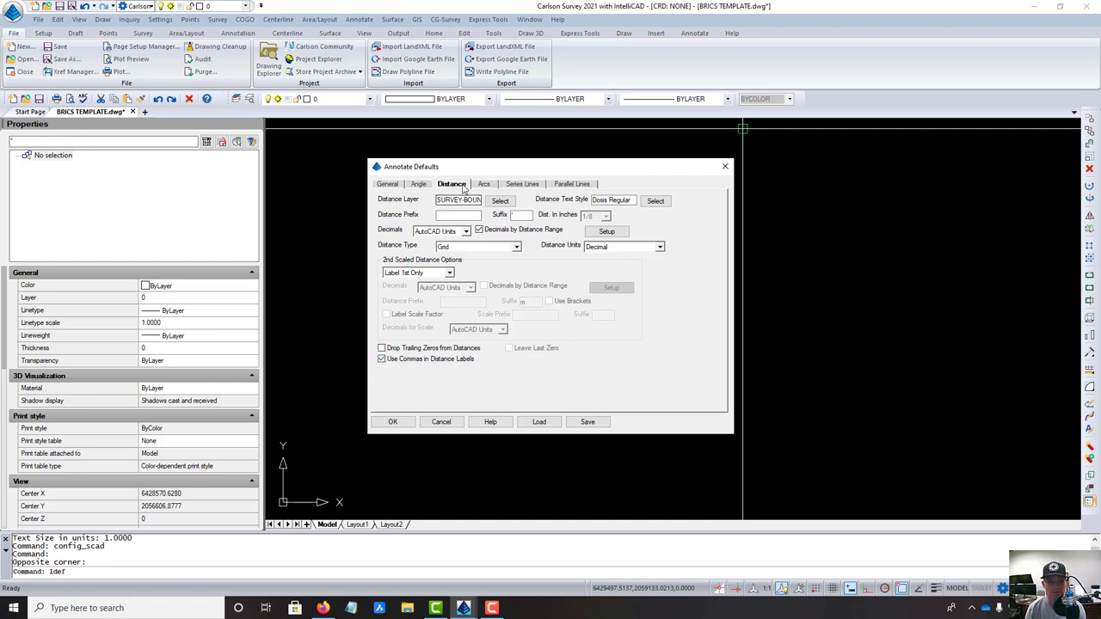
{"action": "left_click", "coordinate": [483, 185]}
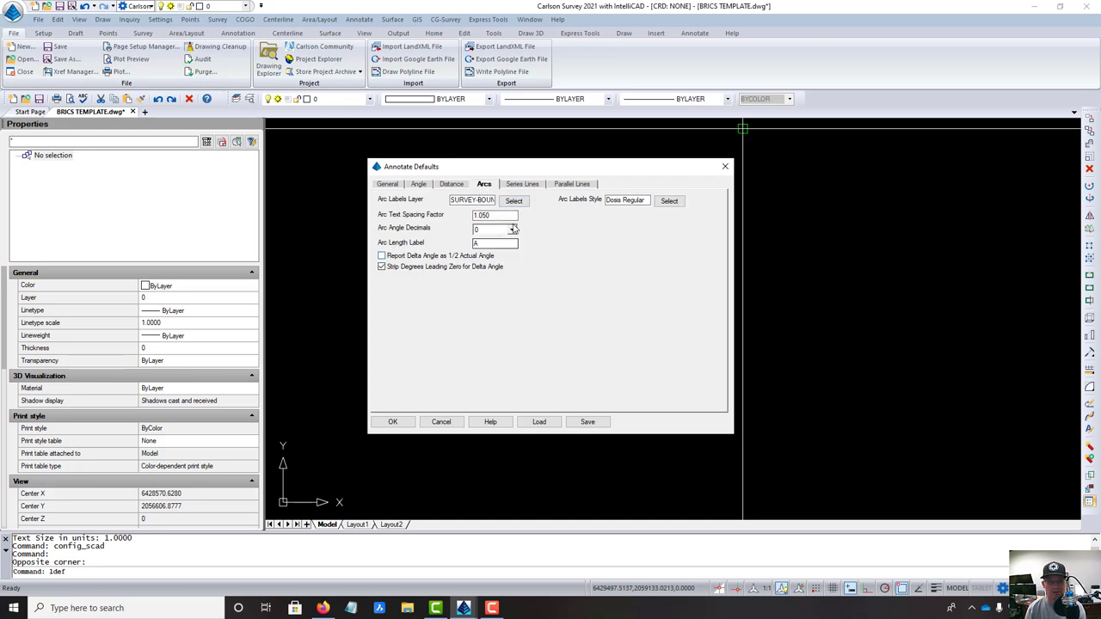
Keep 0 arc angle decimals and change the arc length label from A to L
{"action": "left_click", "coordinate": [512, 230]}
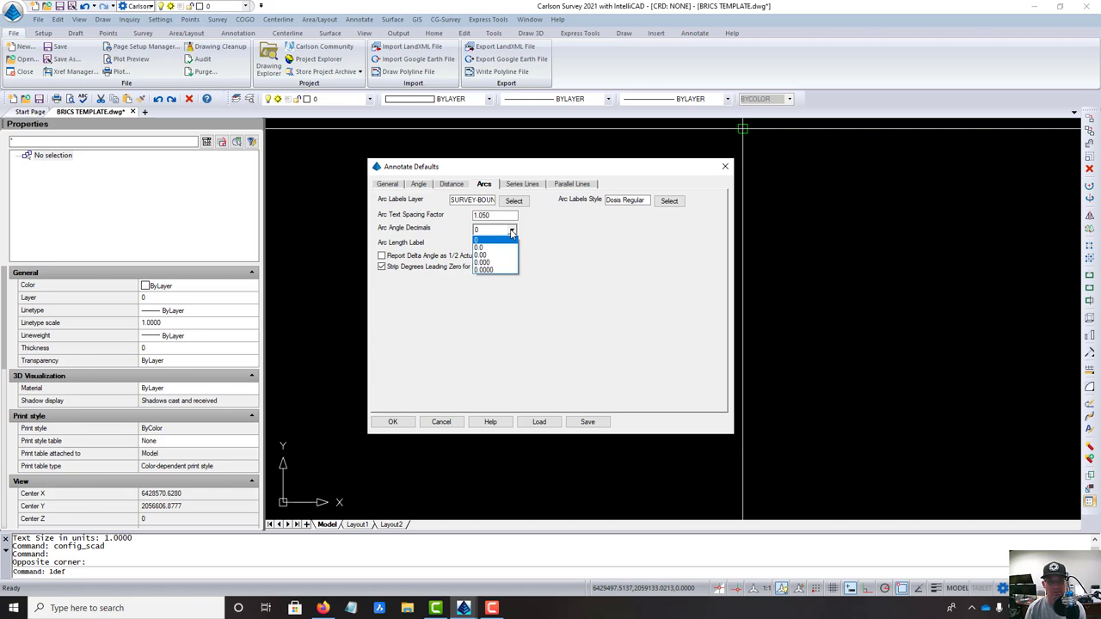
{"action": "left_click", "coordinate": [492, 240]}
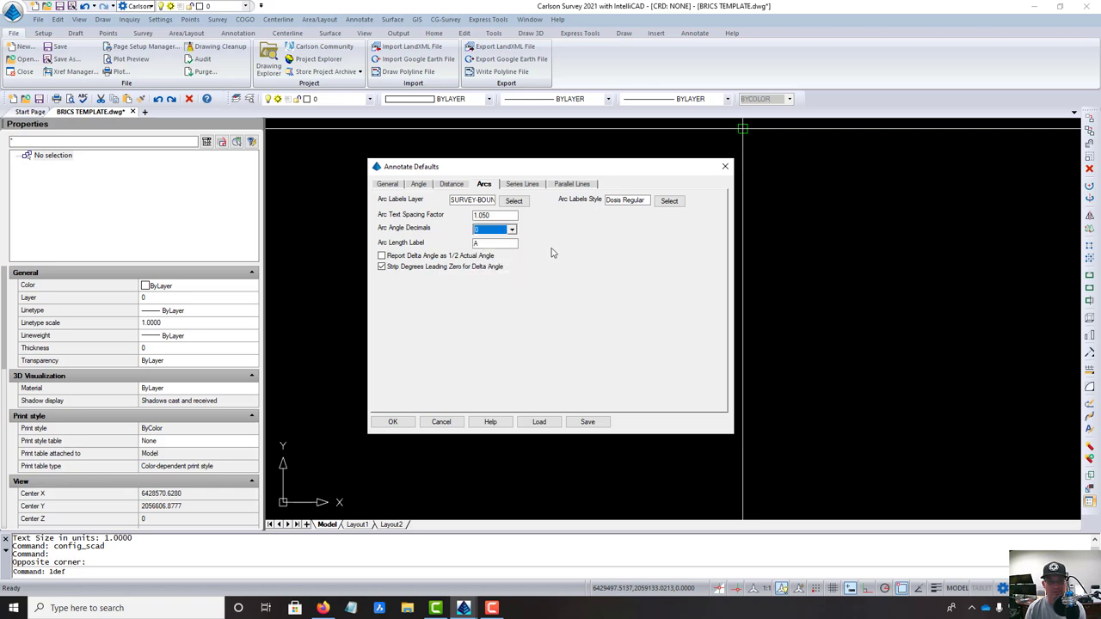
{"action": "left_click", "coordinate": [485, 244]}
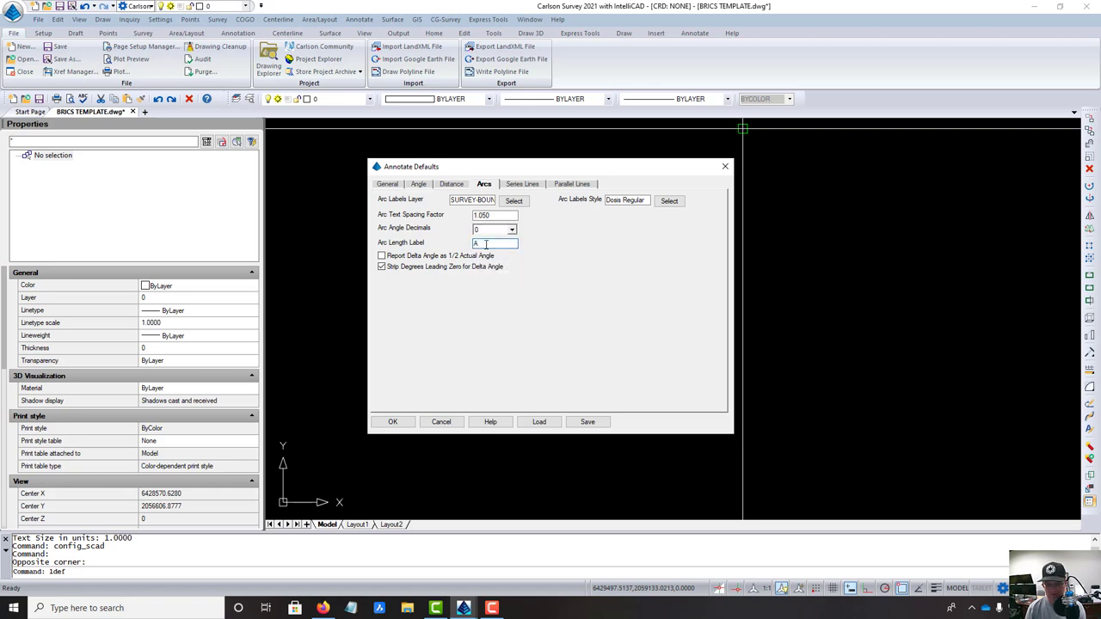
{"action": "key", "text": "BackSpace"}
{"action": "type", "text": "L"}
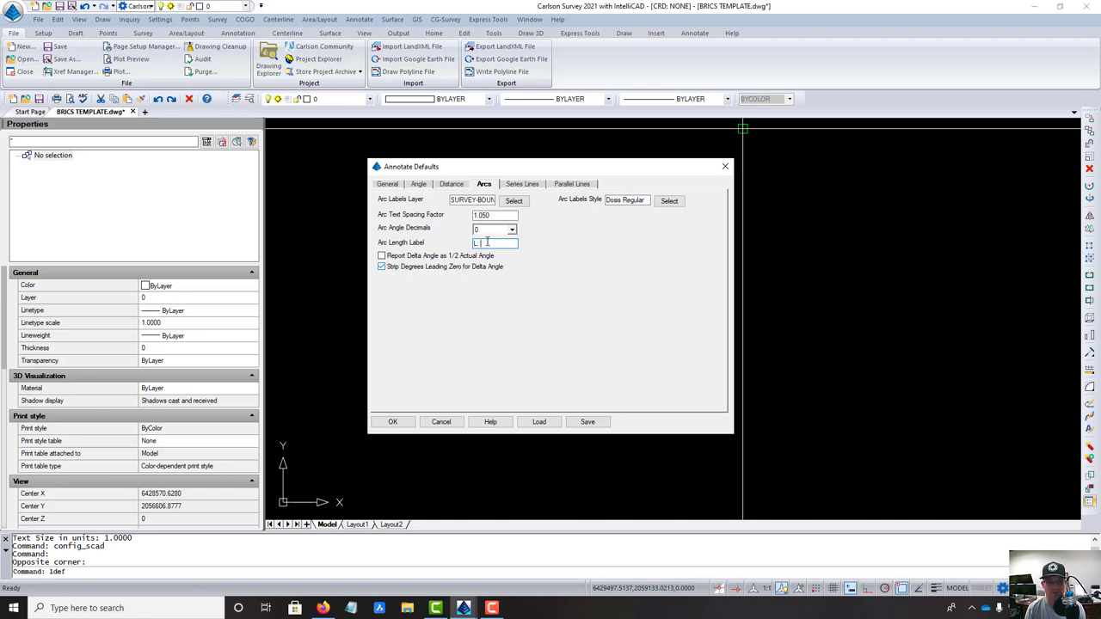
Compare the Series Lines and Parallel Lines defaults, ending on Parallel Lines
{"action": "left_click", "coordinate": [522, 184]}
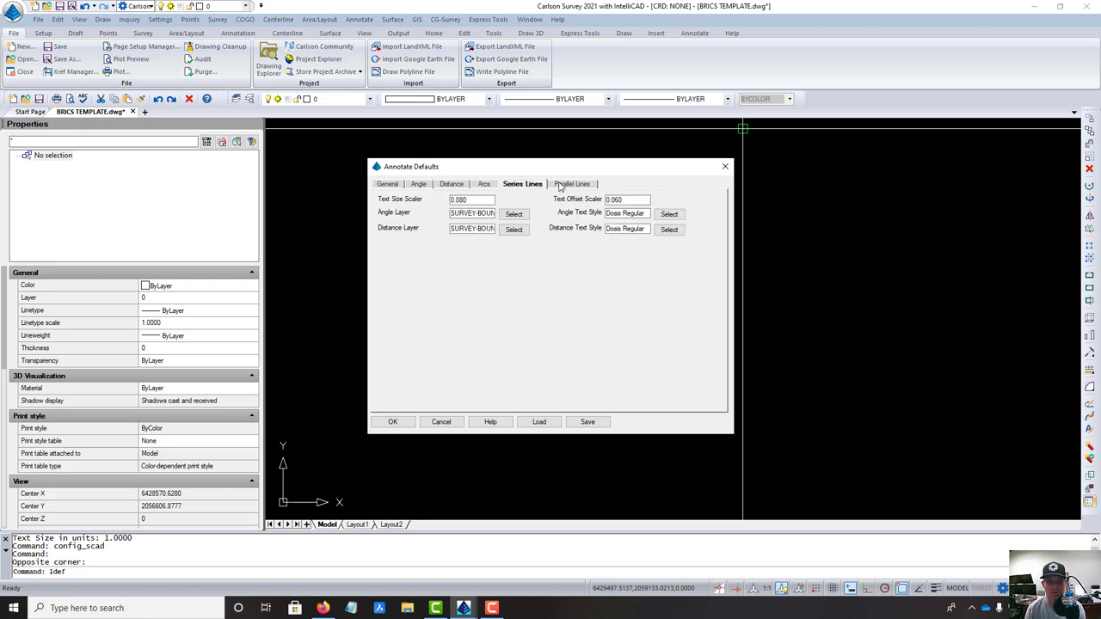
{"action": "left_click", "coordinate": [560, 186]}
{"action": "left_click", "coordinate": [532, 187]}
{"action": "left_click", "coordinate": [573, 187]}
{"action": "left_click", "coordinate": [527, 187]}
{"action": "left_click", "coordinate": [568, 188]}
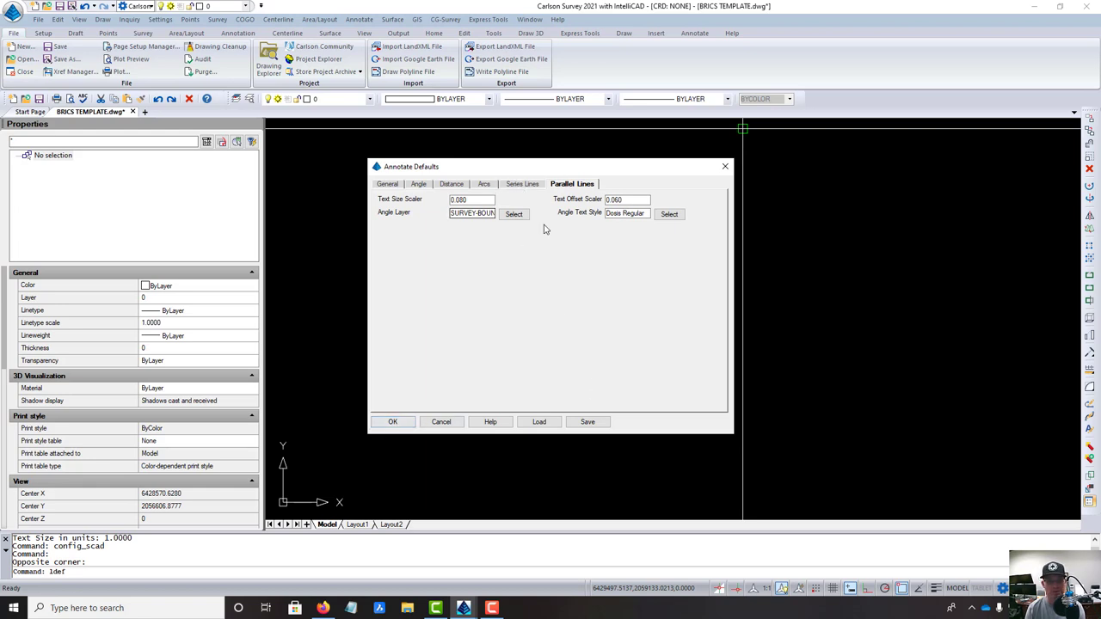
Browse to the OneDrive RH > Templates > CAD > Carlson Survey folder for saving the defaults
{"action": "left_click", "coordinate": [587, 422]}
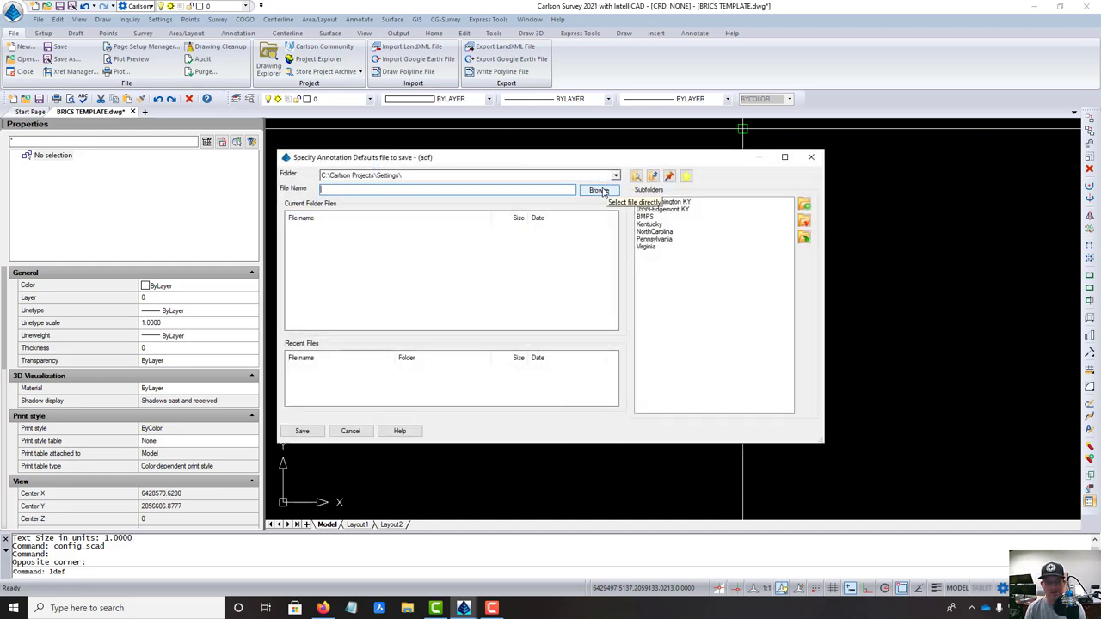
{"action": "left_click", "coordinate": [599, 190]}
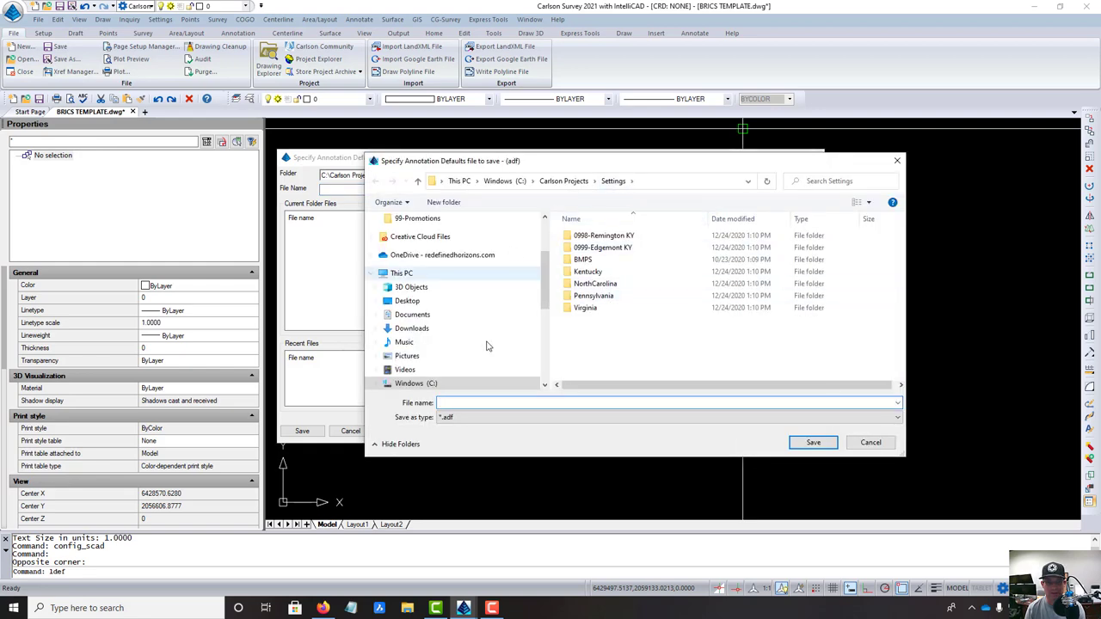
{"action": "left_click", "coordinate": [440, 240]}
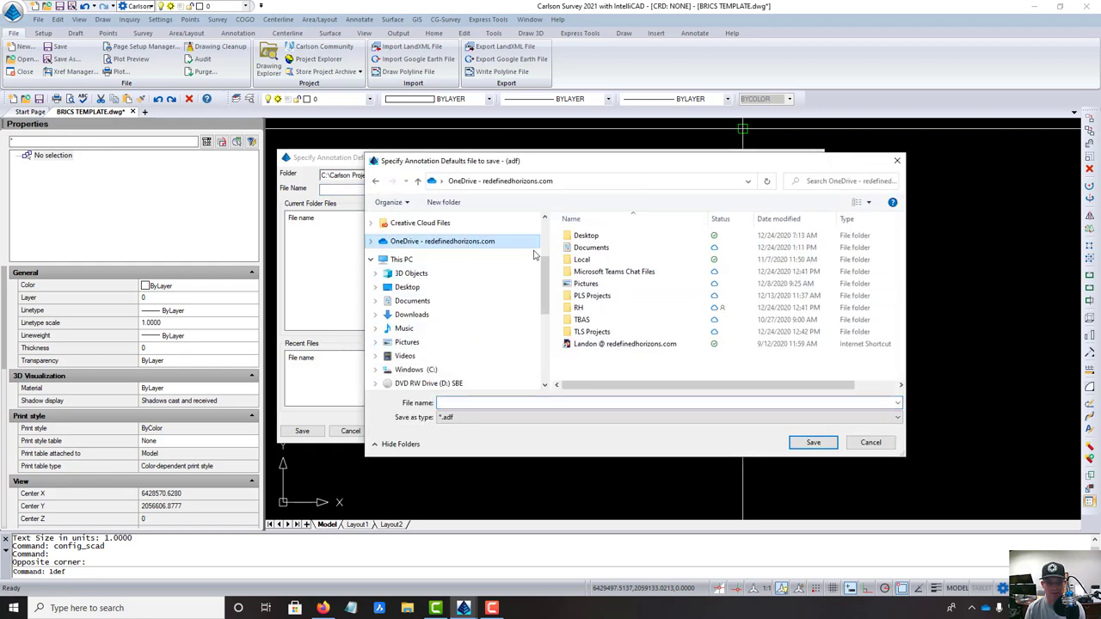
{"action": "left_click", "coordinate": [576, 309]}
{"action": "double_click", "coordinate": [576, 308]}
{"action": "scroll", "coordinate": [578, 308], "scroll_direction": "down", "scroll_amount": 3}
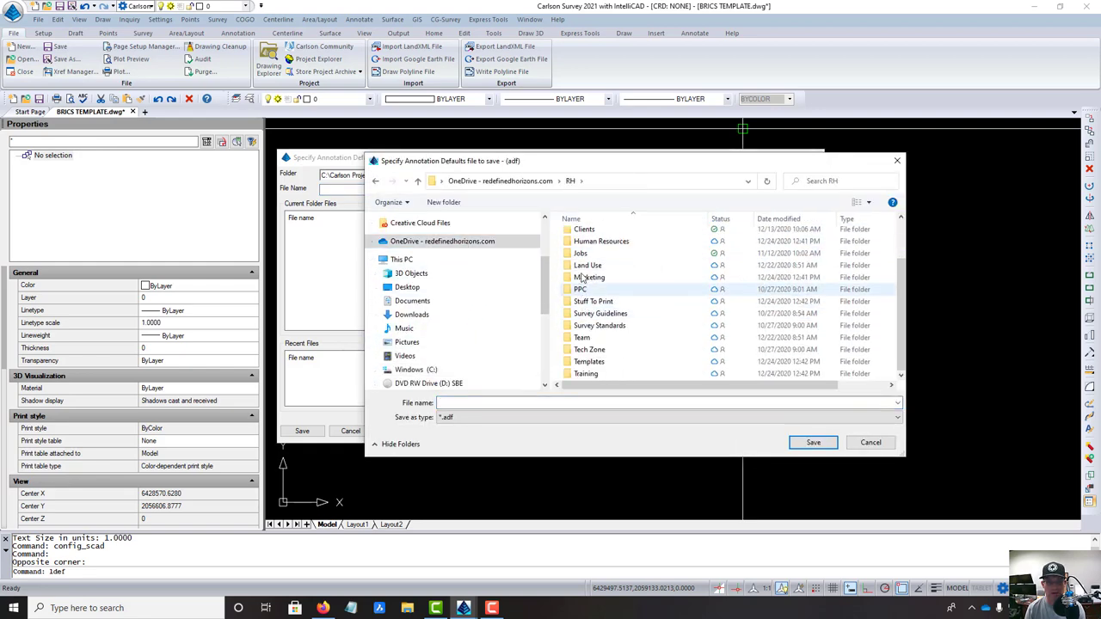
{"action": "double_click", "coordinate": [588, 361]}
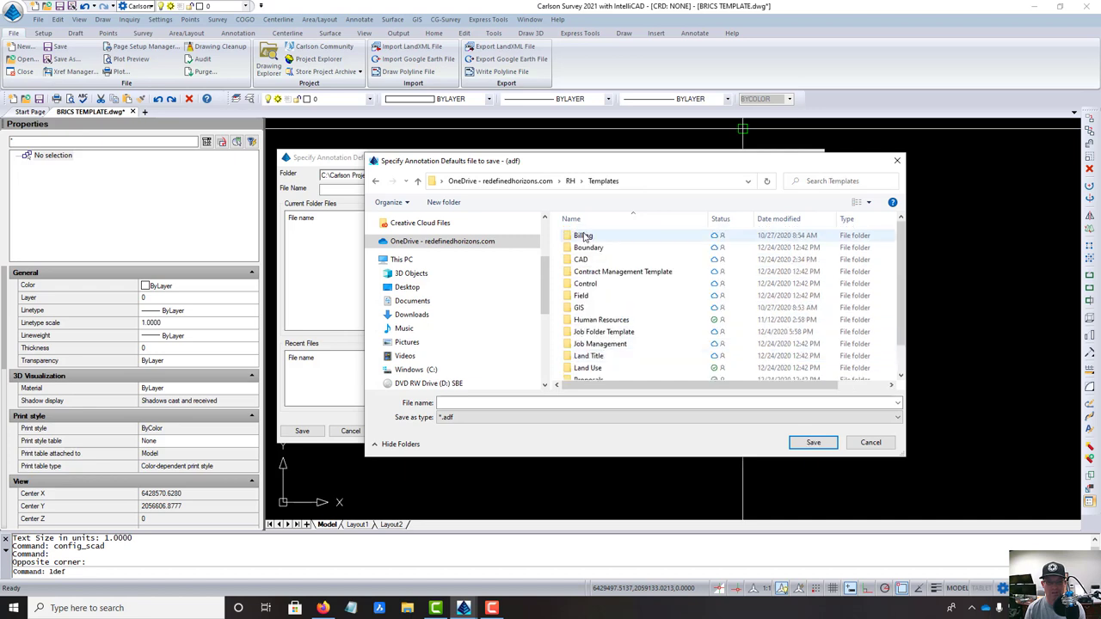
{"action": "double_click", "coordinate": [578, 259]}
{"action": "double_click", "coordinate": [582, 272]}
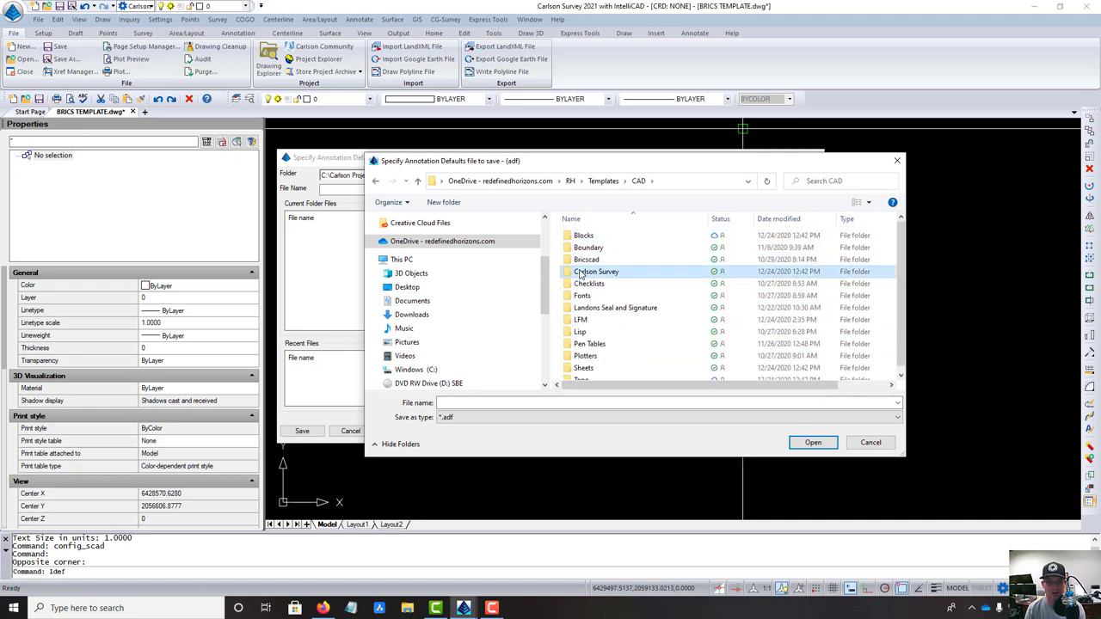
Save the annotation defaults under the name RH BASIC.adf
{"action": "left_click", "coordinate": [502, 400]}
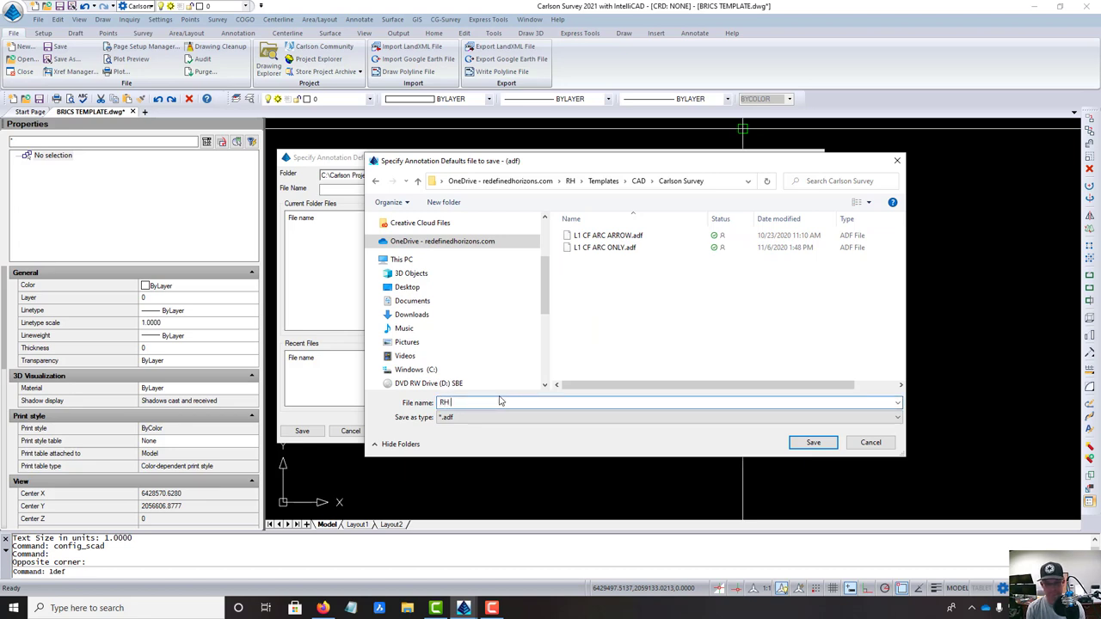
{"action": "type", "text": "RH BASIC"}
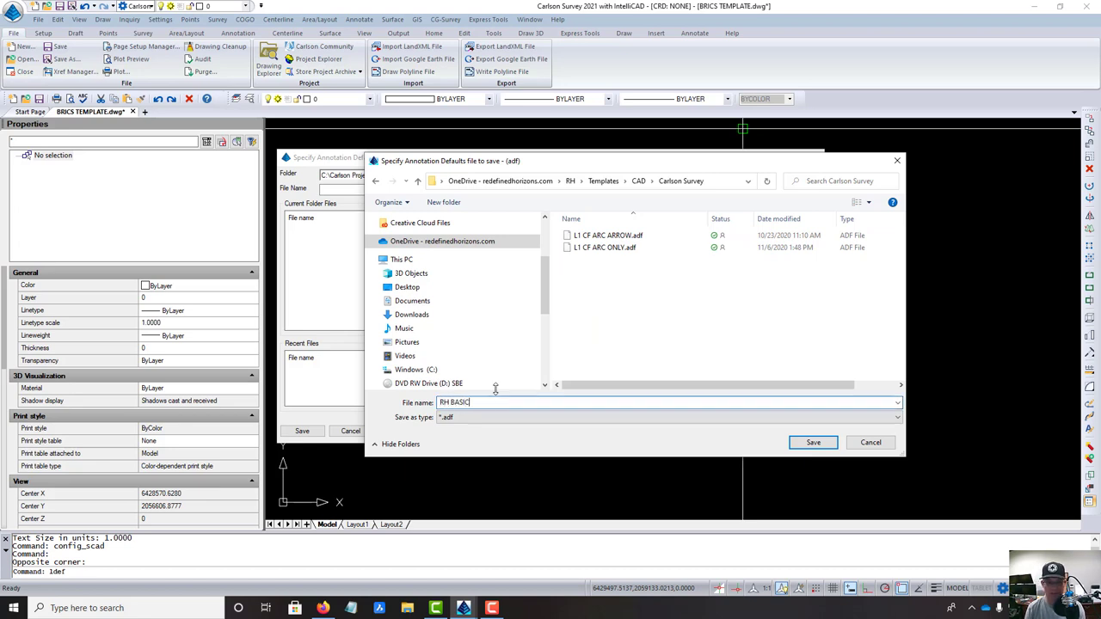
{"action": "left_click", "coordinate": [813, 442]}
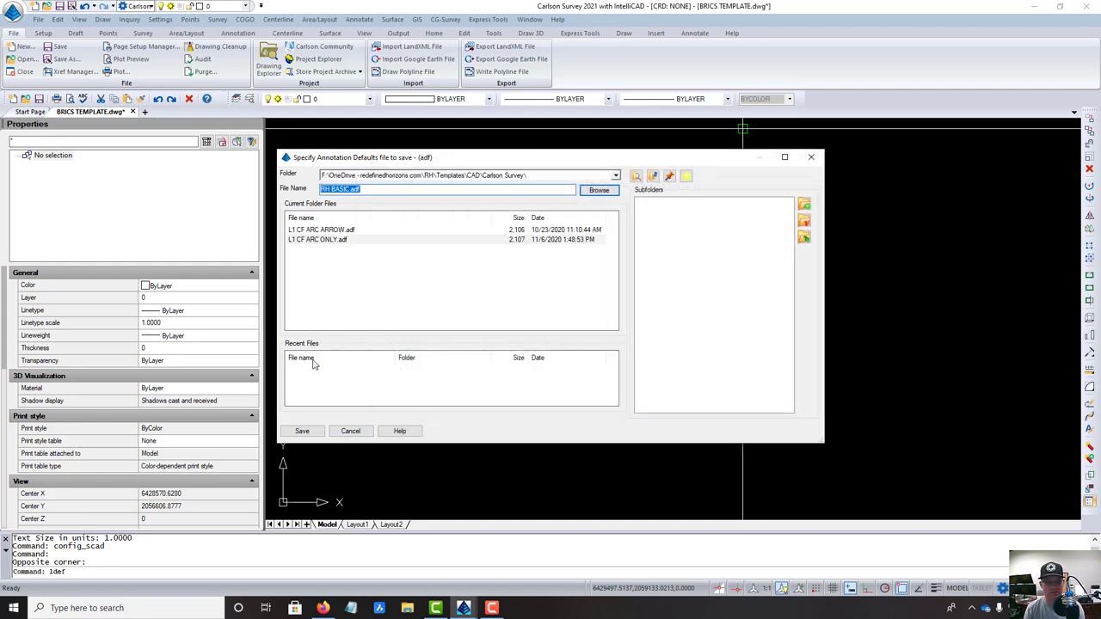
{"action": "left_click", "coordinate": [302, 430]}
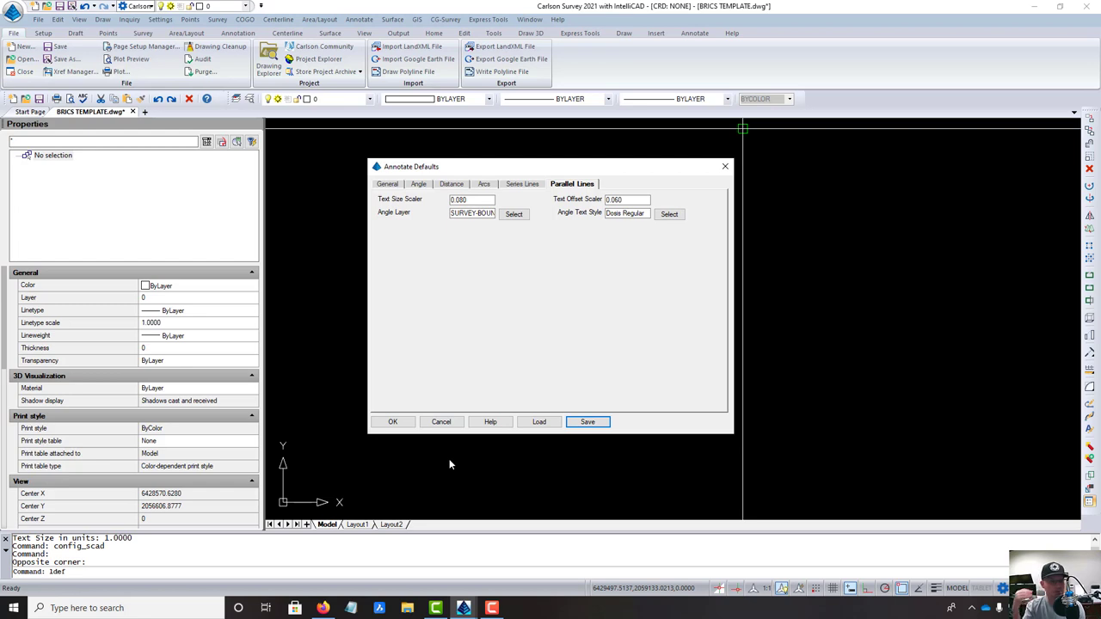
Close Annotate Defaults and save the drawing as CS TEMPLATE.dwg instead of BRICS TEMPLATE
{"action": "left_click", "coordinate": [725, 167]}
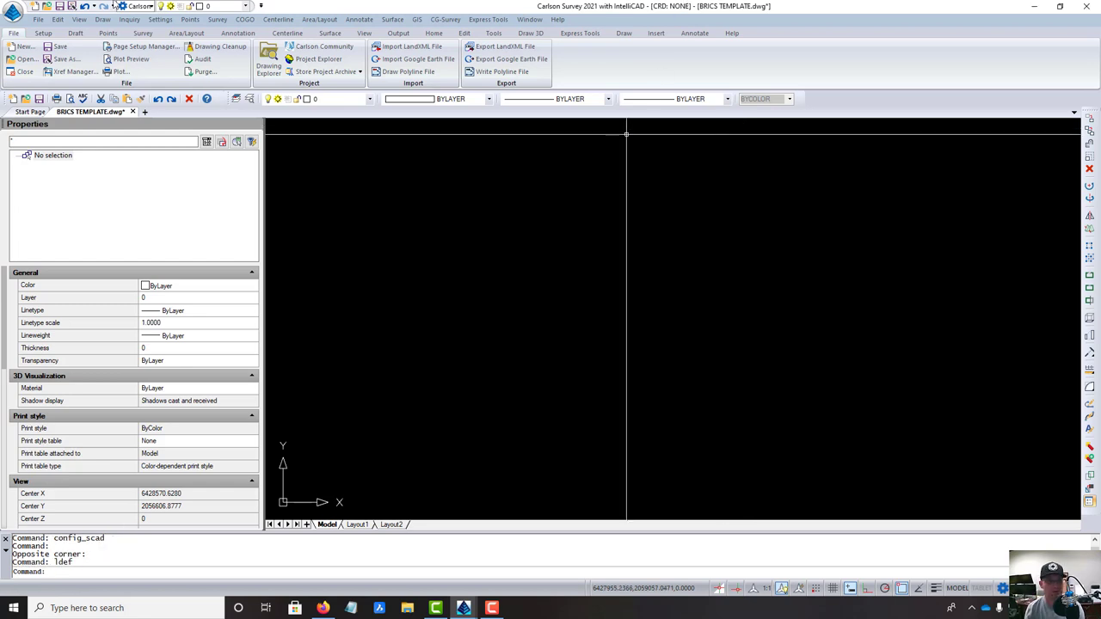
{"action": "left_click", "coordinate": [65, 58]}
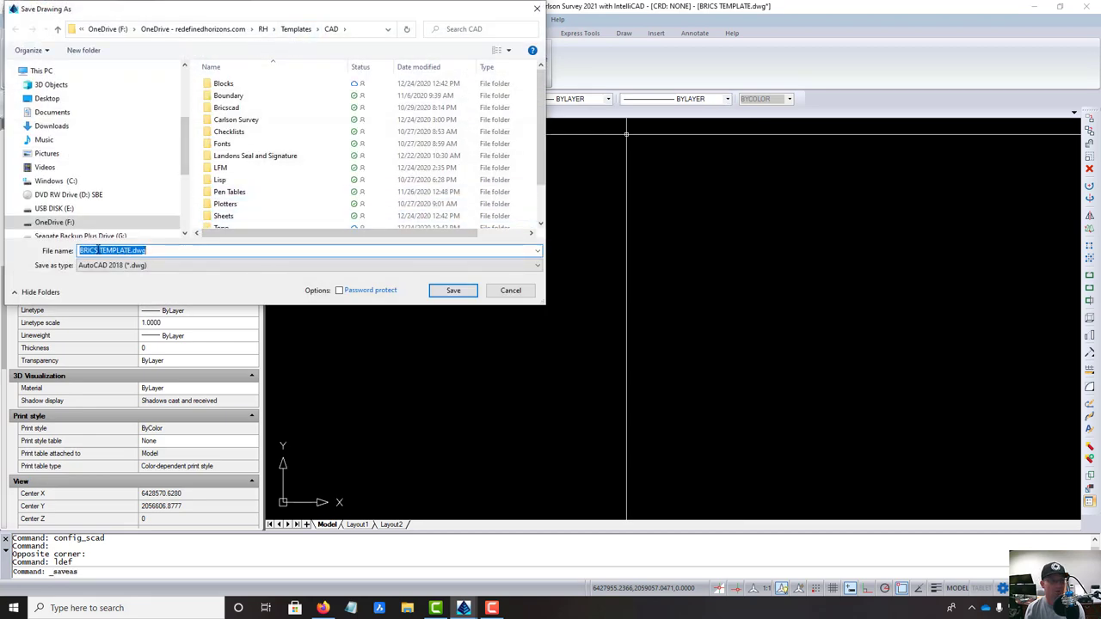
{"action": "left_click_drag", "start_coordinate": [99, 250], "coordinate": [4, 243]}
{"action": "type", "text": "CS"}
{"action": "left_click", "coordinate": [460, 290]}
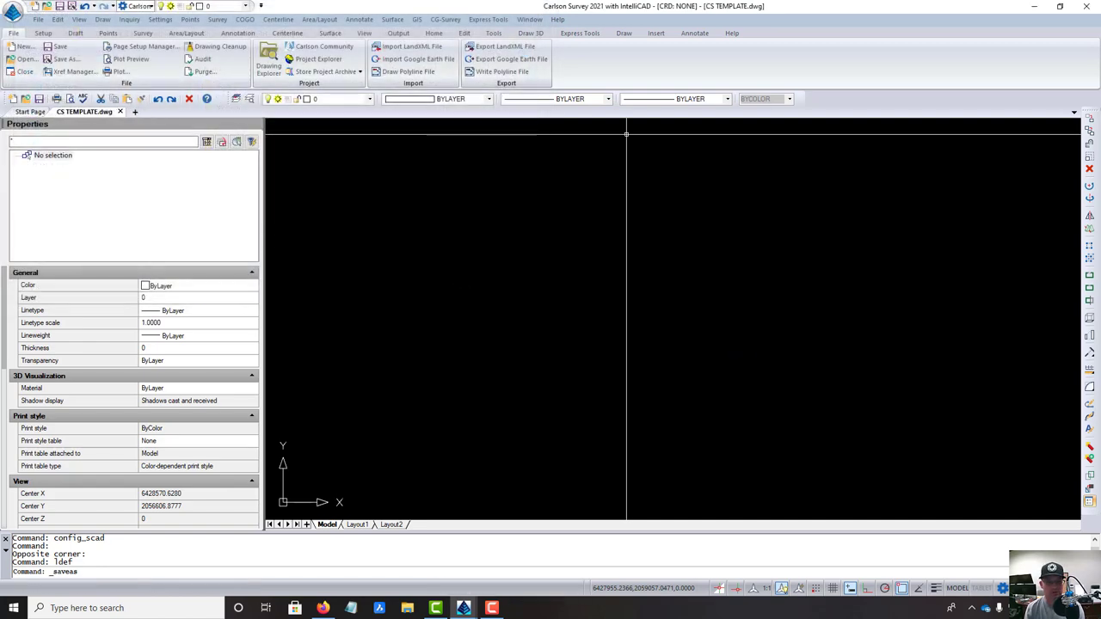
In Point Defaults, set Attribute Layout ID 2 and symbol SPT10, and try Separate Layers by Points
{"action": "left_click", "coordinate": [358, 19]}
{"action": "mouse_move", "coordinate": [190, 19]}
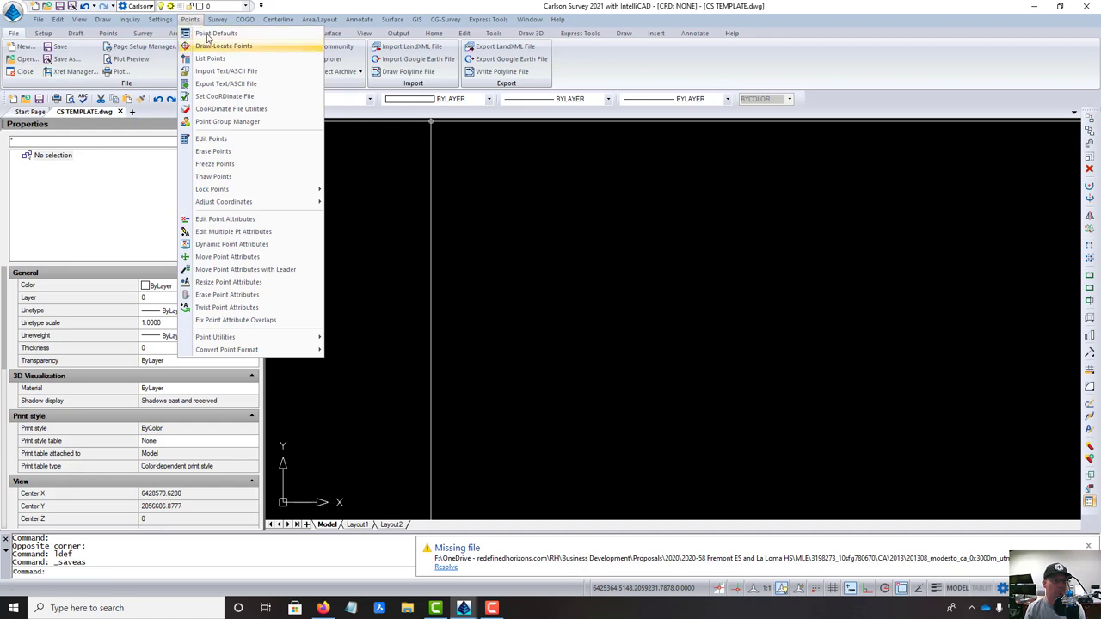
{"action": "left_click", "coordinate": [215, 34]}
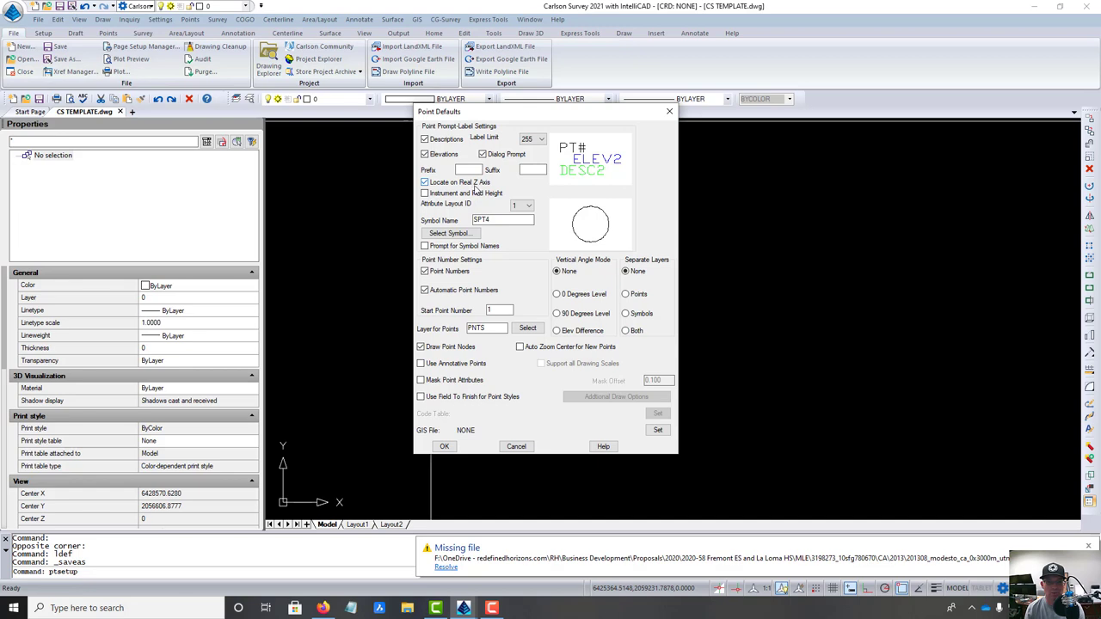
{"action": "left_click", "coordinate": [520, 209]}
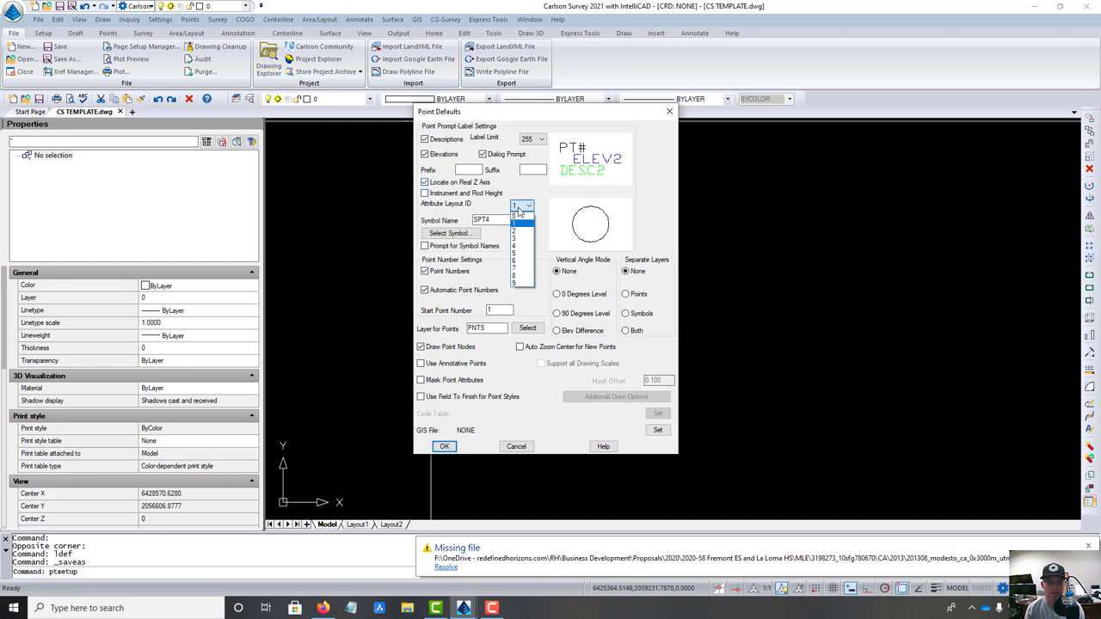
{"action": "left_click", "coordinate": [520, 231]}
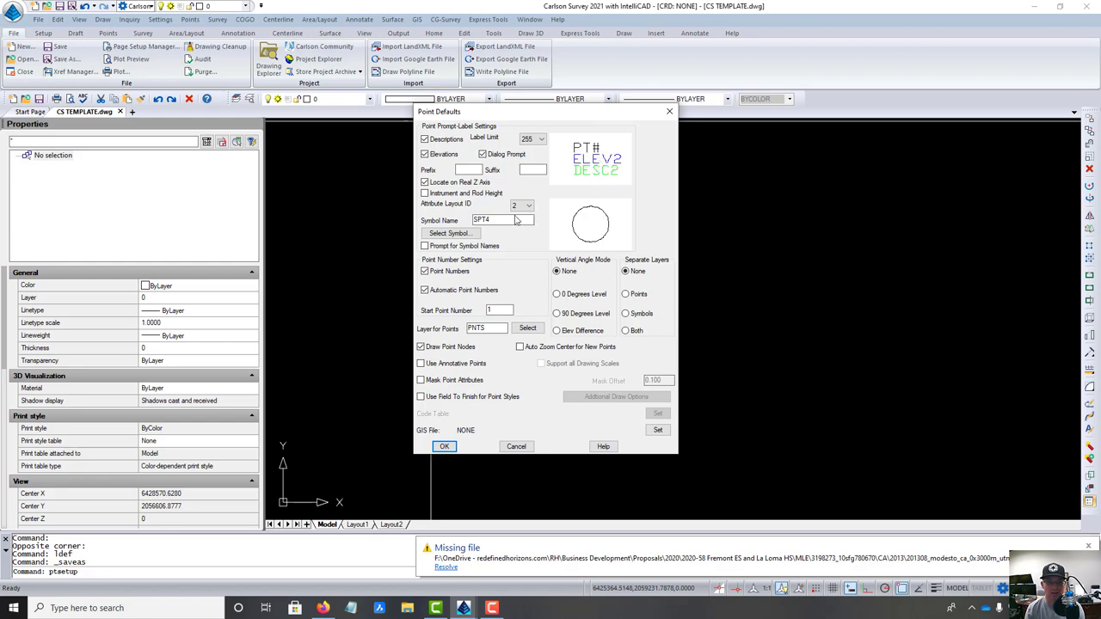
{"action": "left_click", "coordinate": [471, 233]}
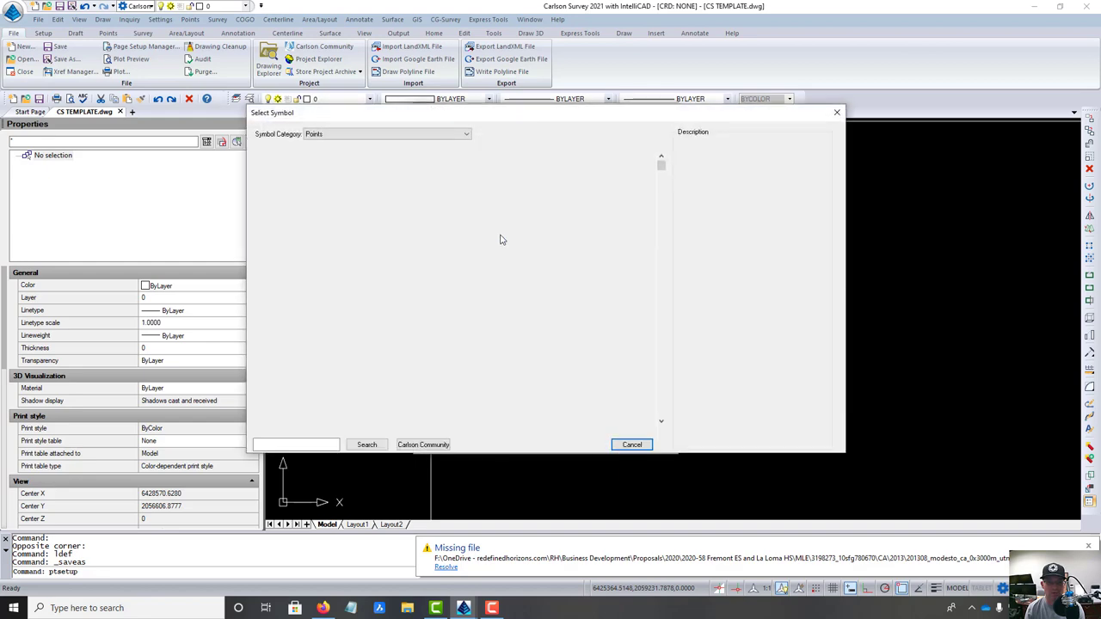
{"action": "double_click", "coordinate": [526, 380]}
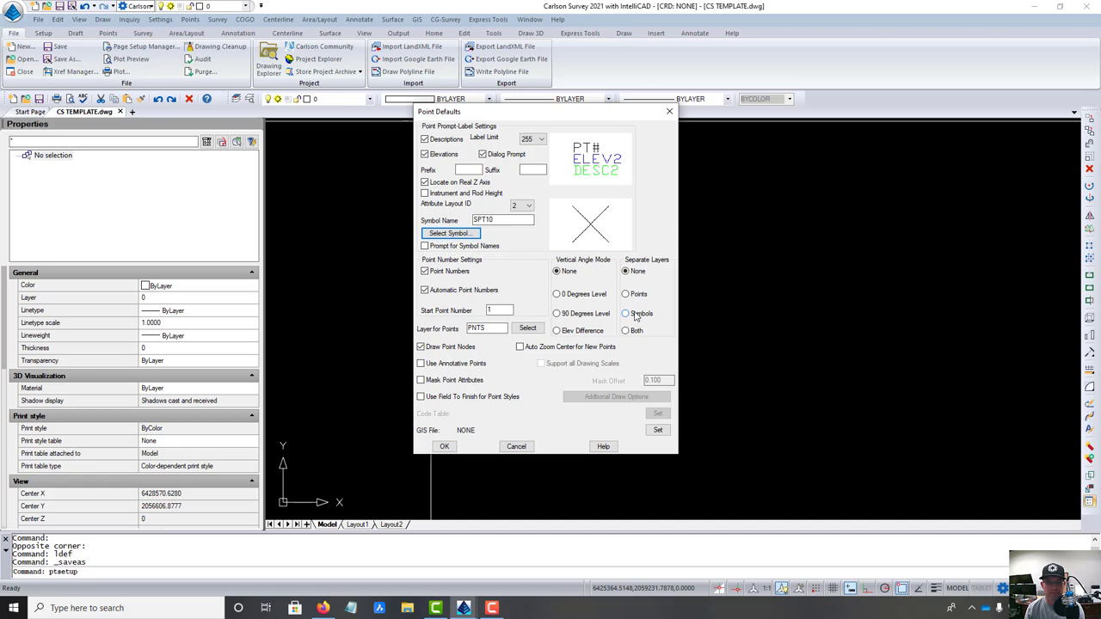
{"action": "left_click", "coordinate": [627, 296]}
Set Separate Layers to None and enable Mask Point Attributes and Use Field To Finish
{"action": "left_click", "coordinate": [626, 271]}
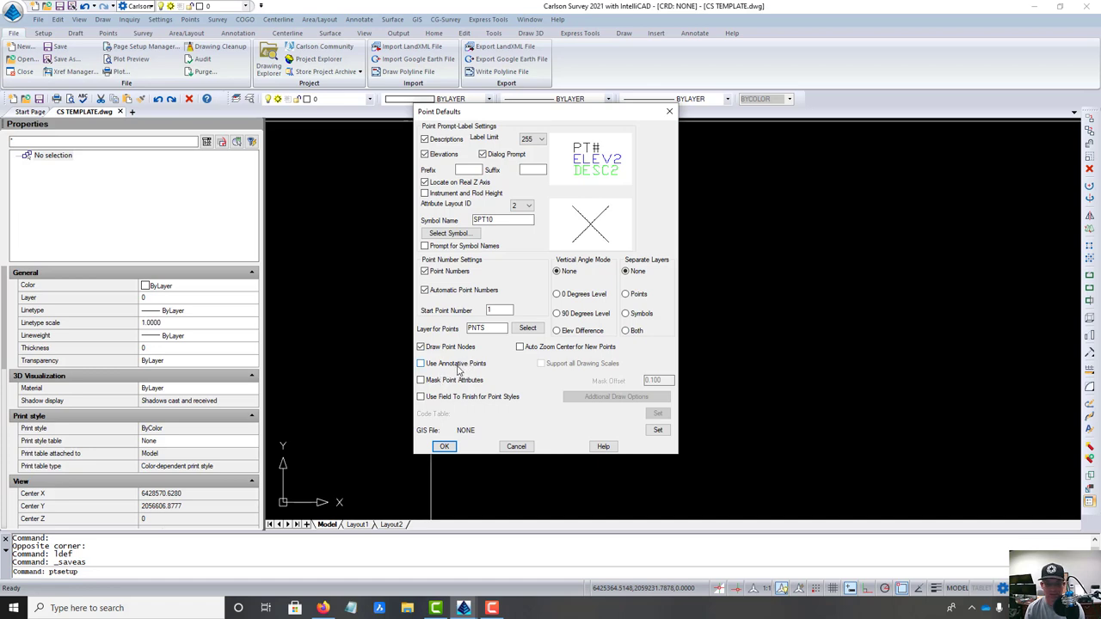
{"action": "left_click", "coordinate": [420, 380]}
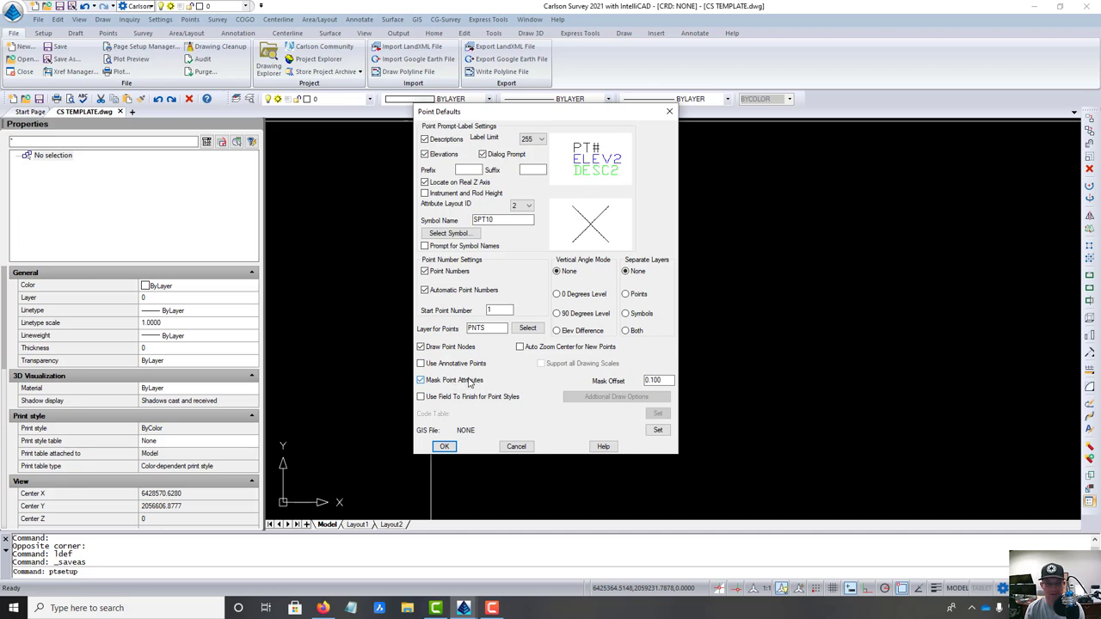
{"action": "left_click", "coordinate": [432, 399]}
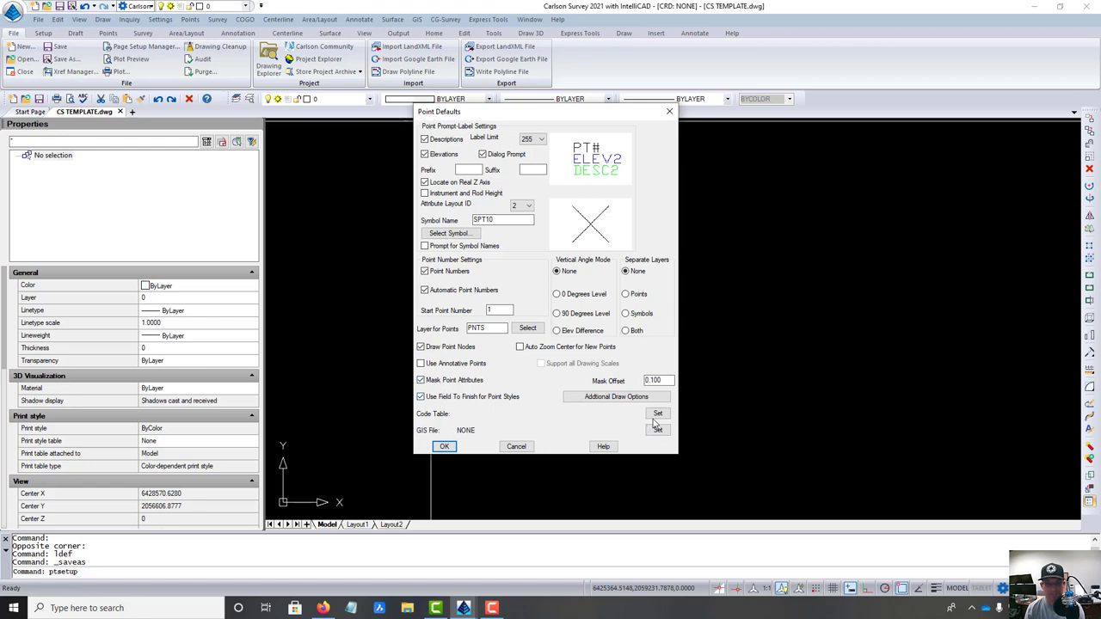
Look for a Field To Finish code table in OneDrive RH > Templates > CAD > Carlson Survey
{"action": "left_click", "coordinate": [657, 414]}
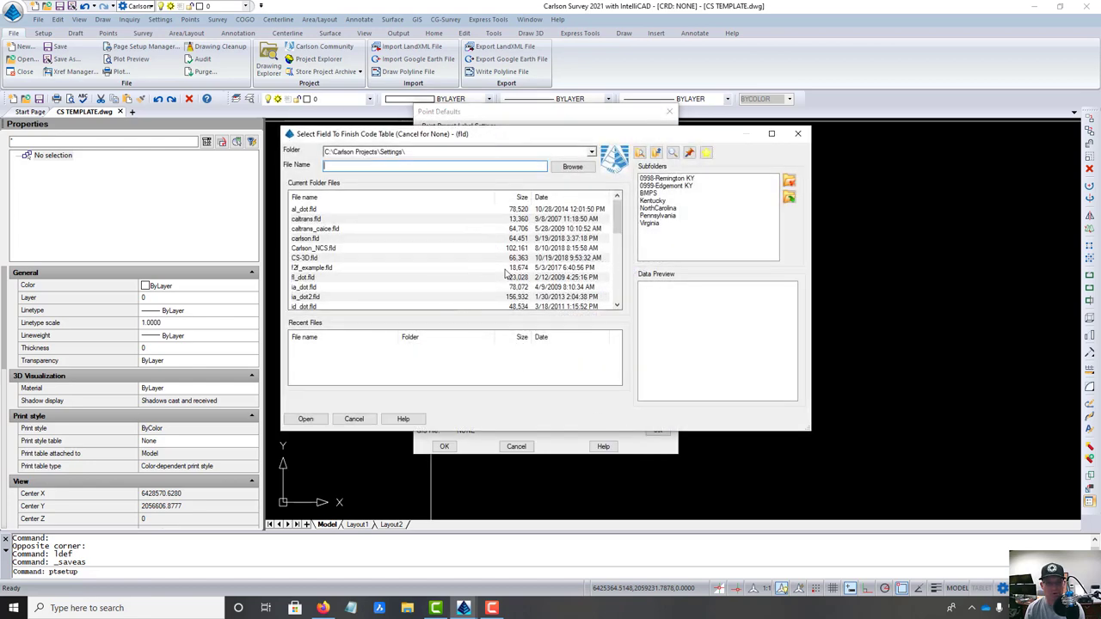
{"action": "left_click", "coordinate": [573, 167]}
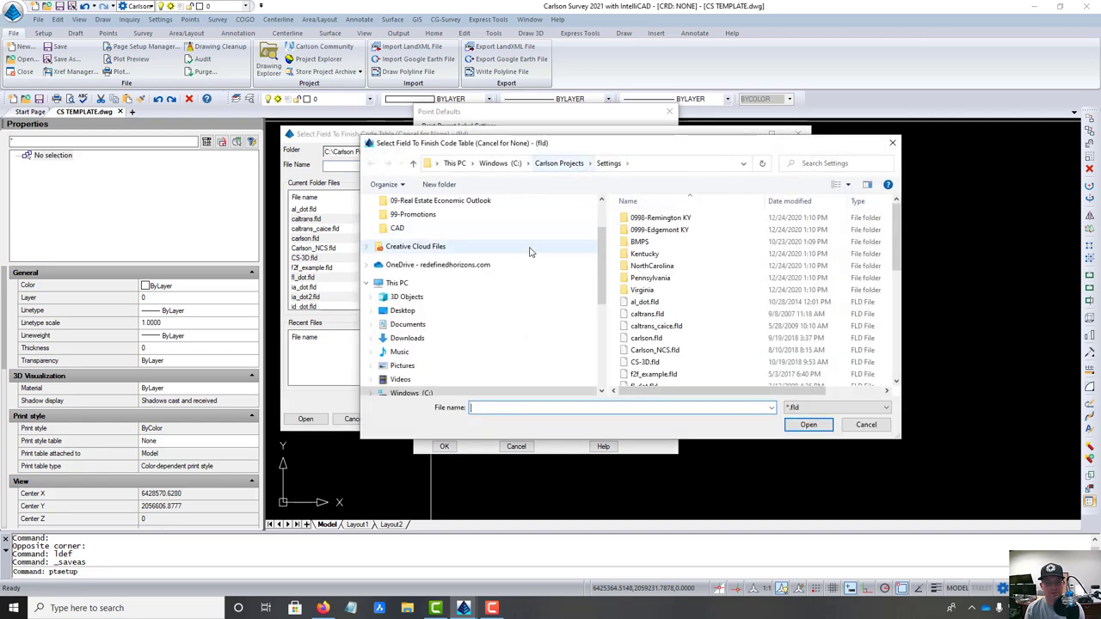
{"action": "left_click", "coordinate": [466, 267]}
{"action": "double_click", "coordinate": [635, 293]}
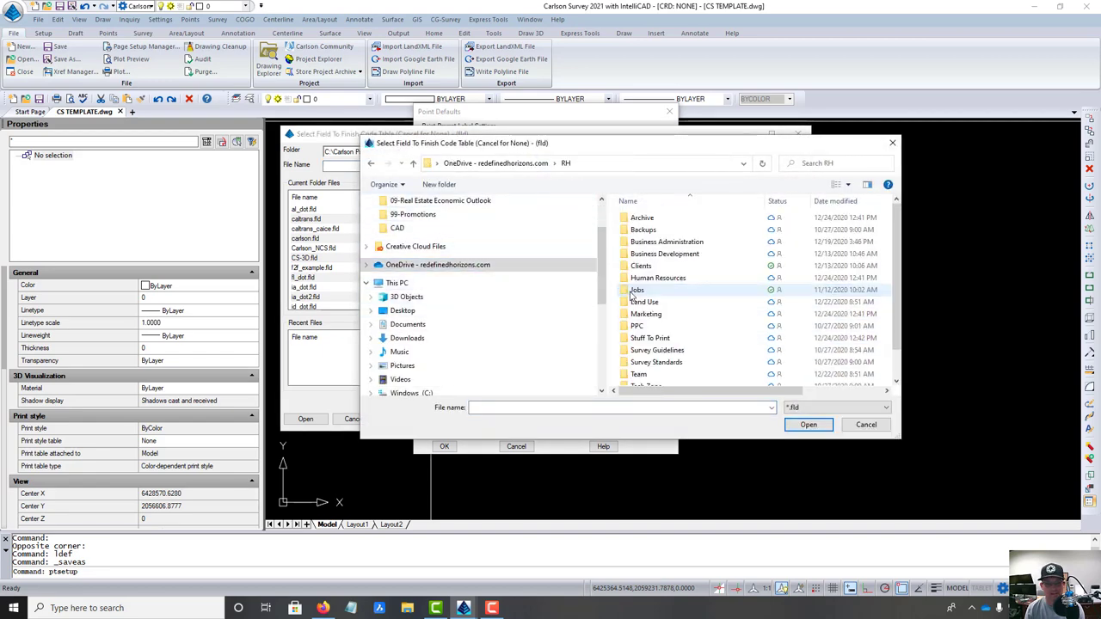
{"action": "scroll", "coordinate": [636, 348], "scroll_direction": "down", "scroll_amount": 1}
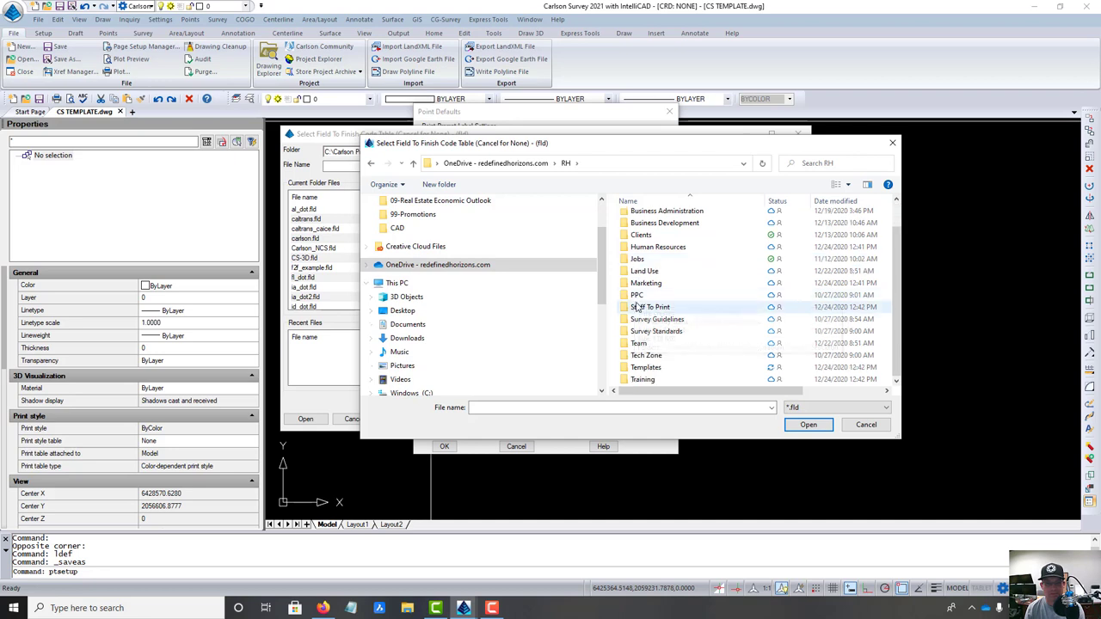
{"action": "double_click", "coordinate": [643, 368]}
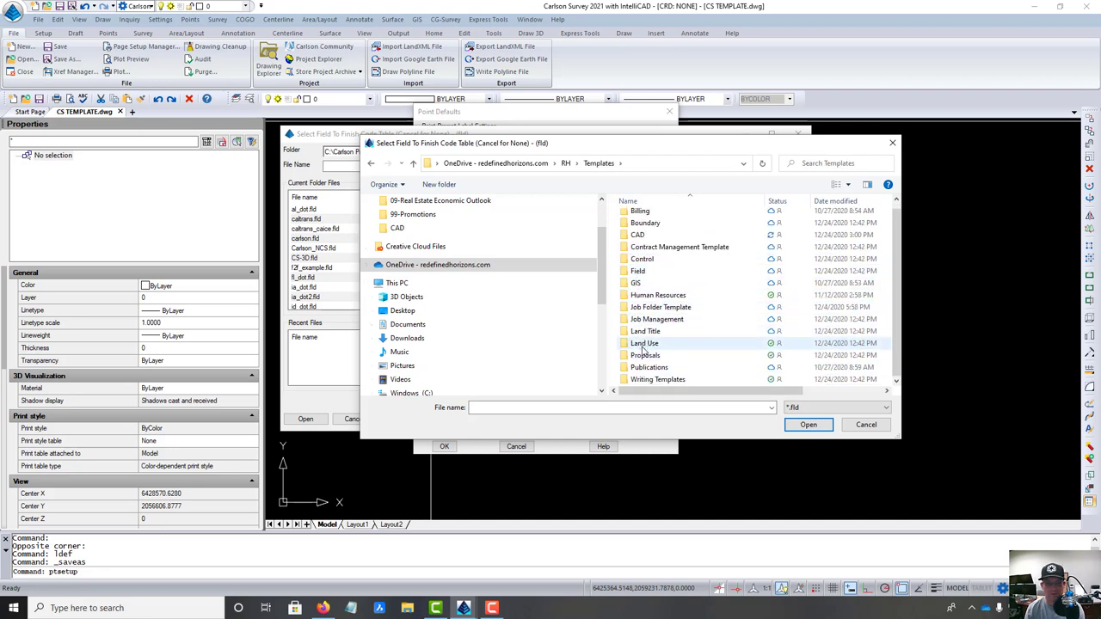
{"action": "scroll", "coordinate": [643, 310], "scroll_direction": "up", "scroll_amount": 1}
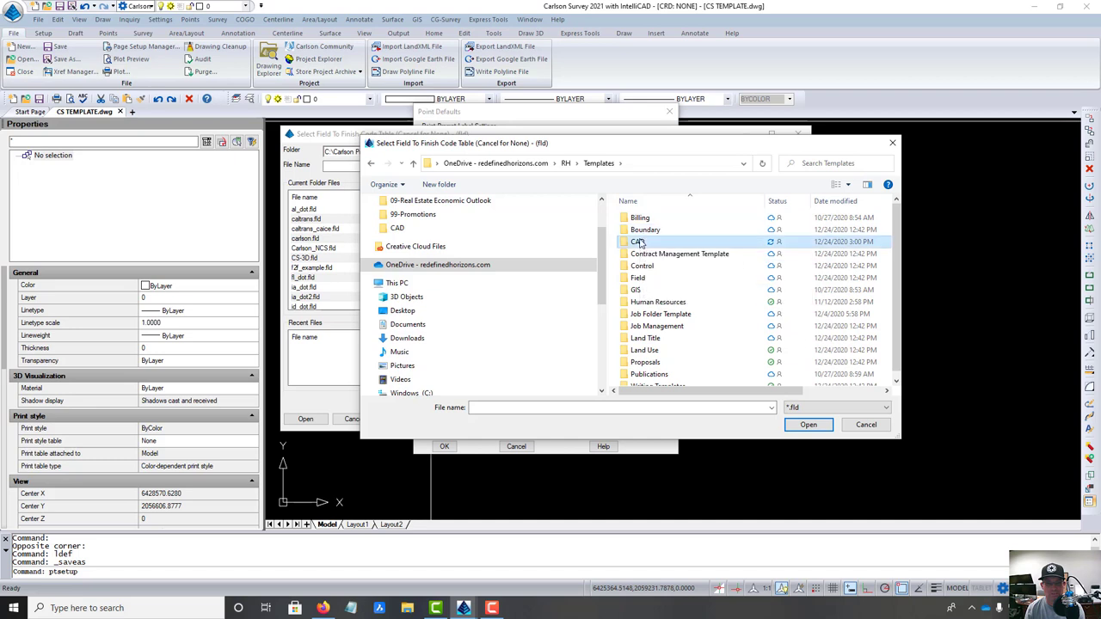
{"action": "double_click", "coordinate": [638, 243]}
{"action": "double_click", "coordinate": [639, 256]}
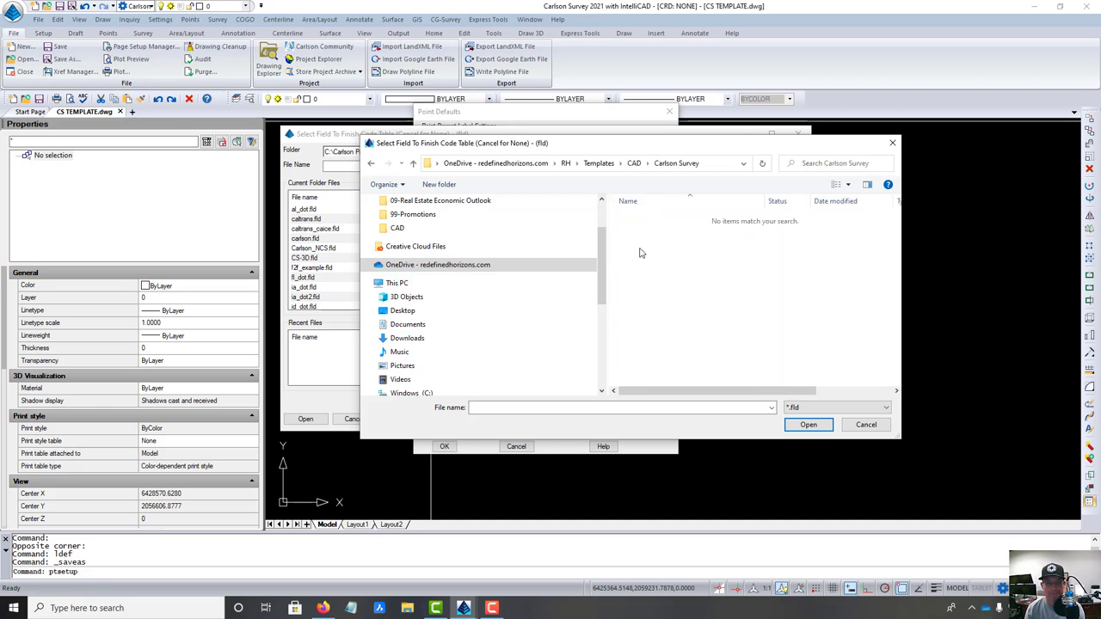
Check the Topo and Carlson Survey folders, find no .fld file, and cancel, leaving NONE
{"action": "left_click", "coordinate": [633, 163]}
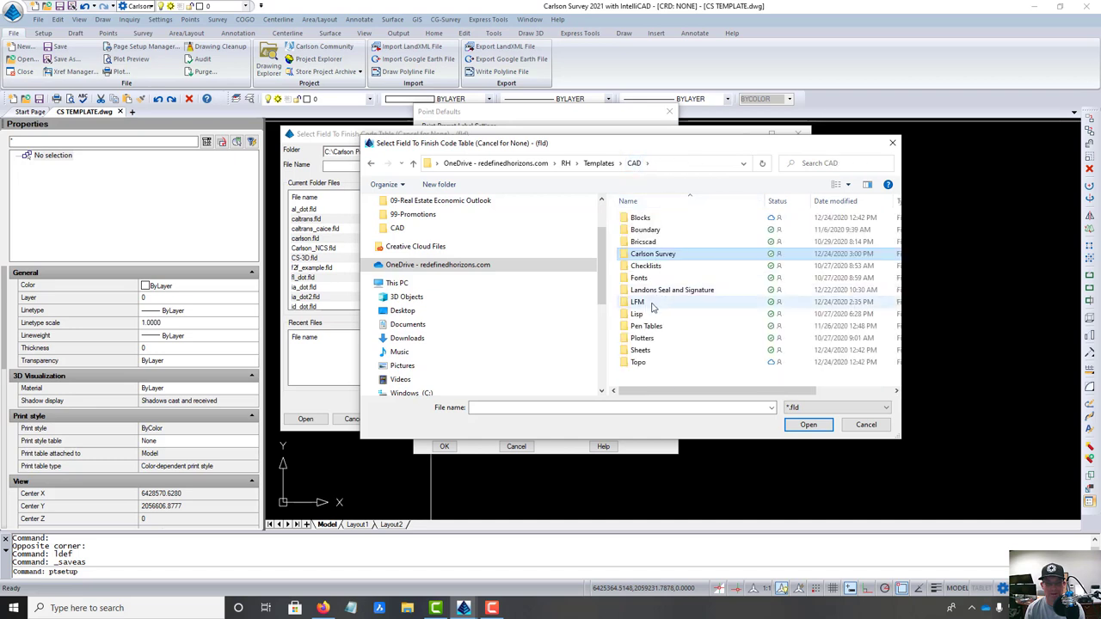
{"action": "double_click", "coordinate": [638, 362]}
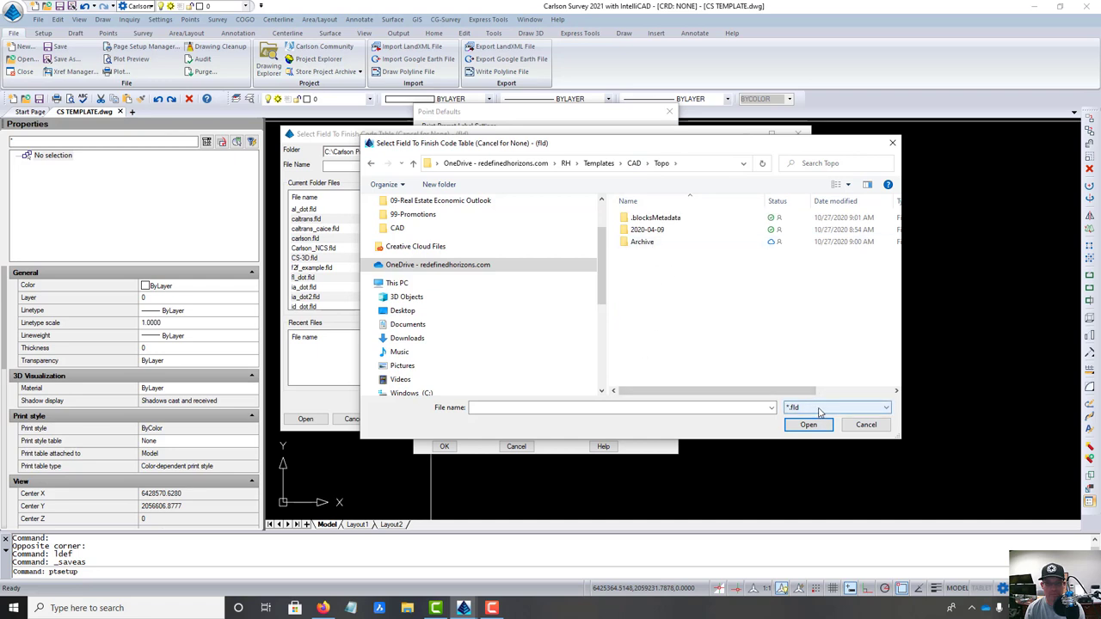
{"action": "double_click", "coordinate": [657, 232]}
{"action": "key", "text": "alt+Left"}
{"action": "key", "text": "alt+Left"}
{"action": "double_click", "coordinate": [653, 257]}
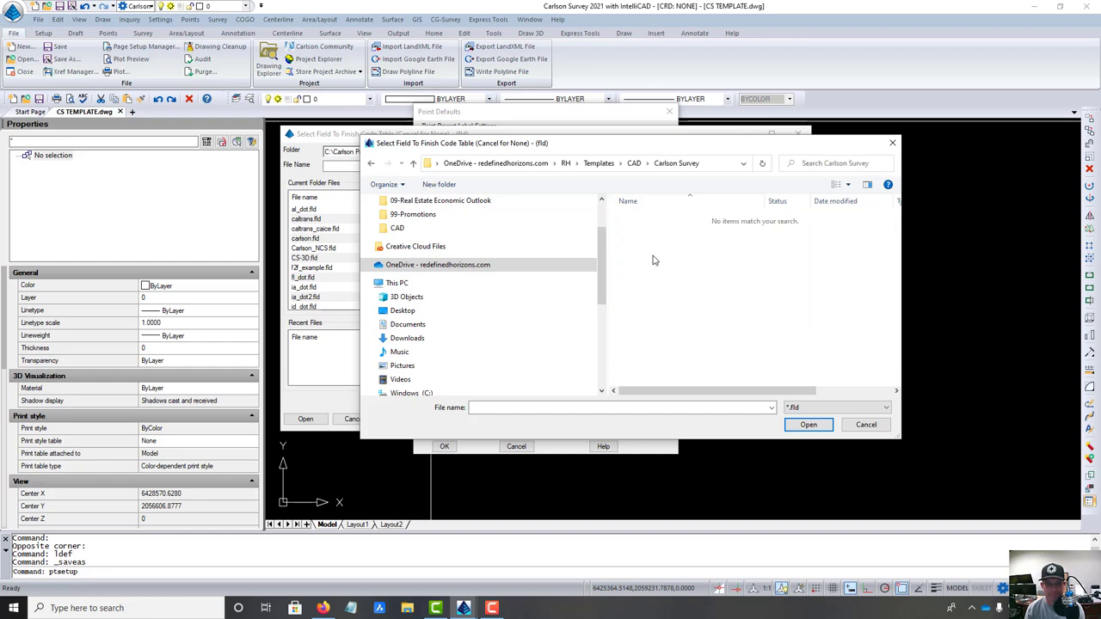
{"action": "left_click", "coordinate": [866, 424]}
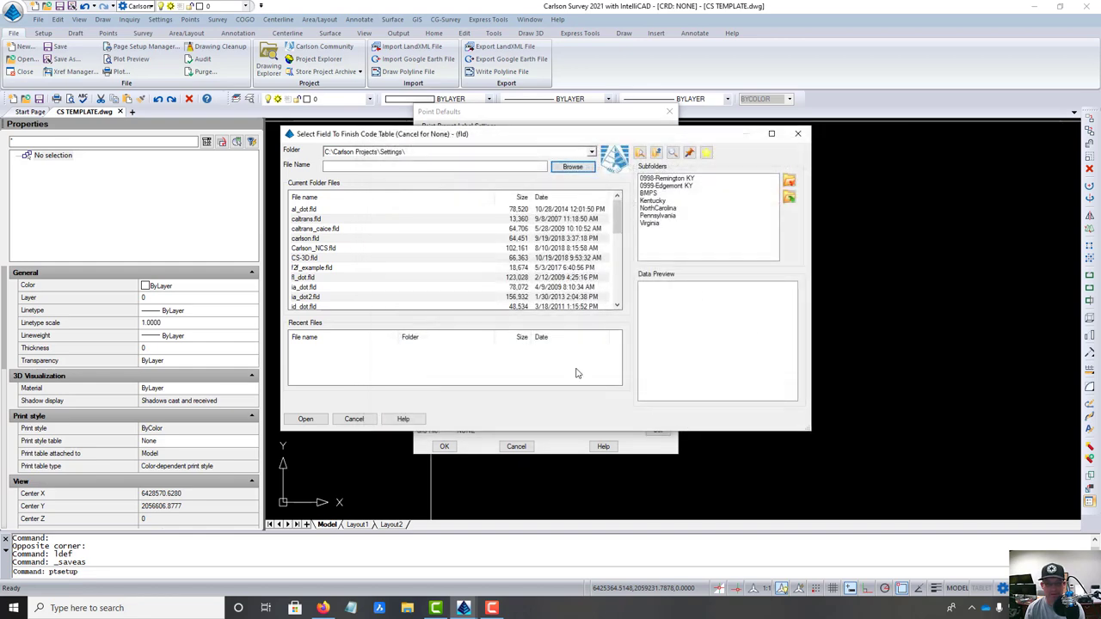
{"action": "left_click", "coordinate": [797, 133]}
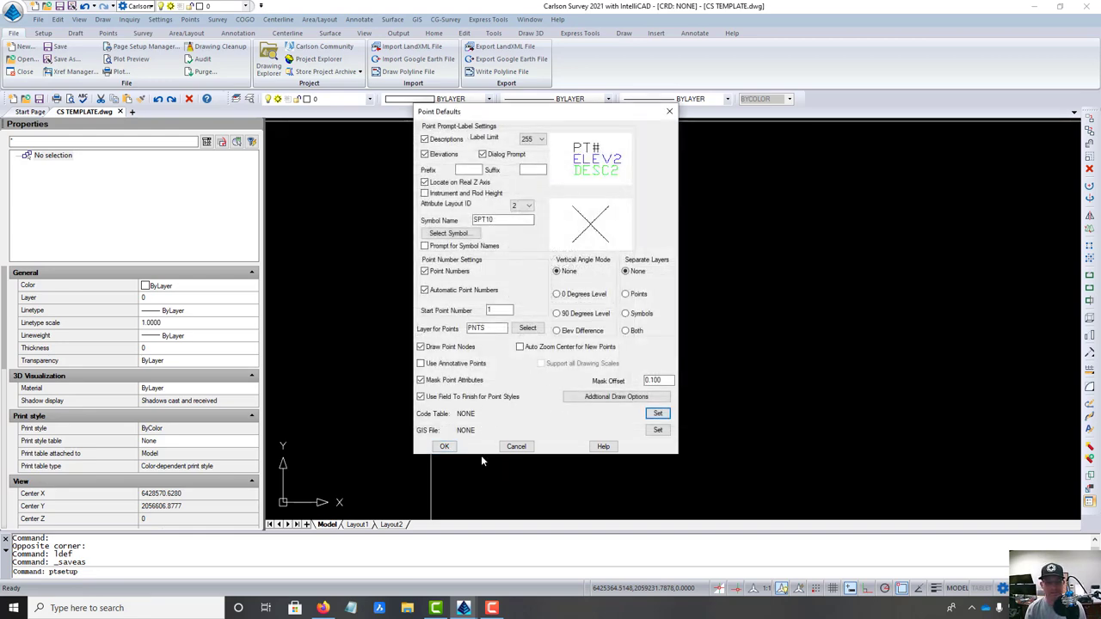
Accept the point defaults and bring up the Draw-Locate Points settings
{"action": "left_click", "coordinate": [444, 447]}
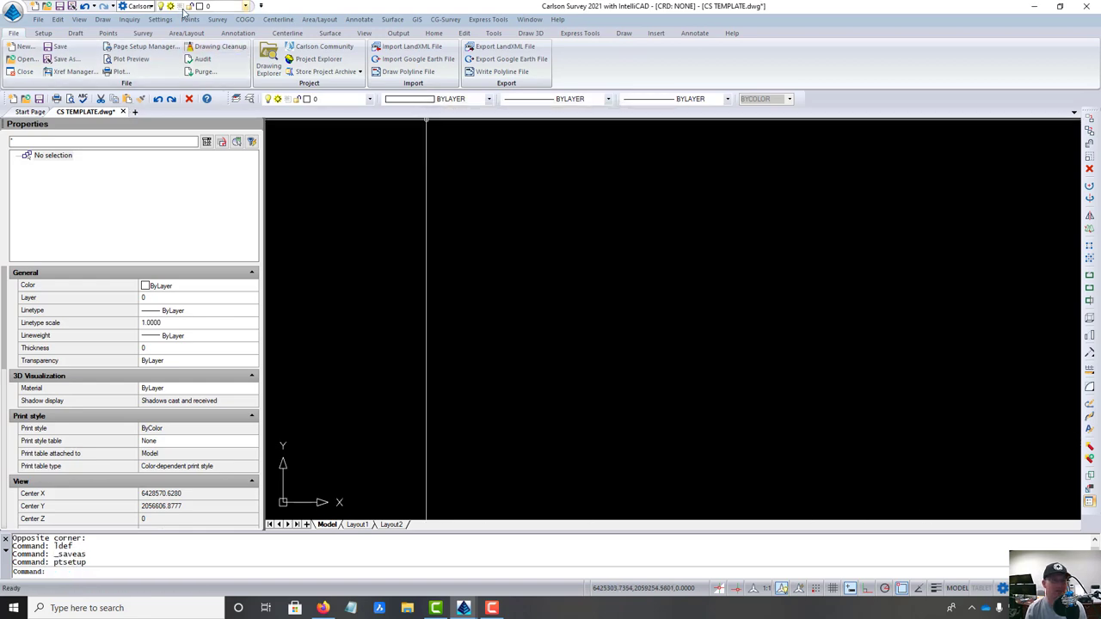
{"action": "left_click", "coordinate": [198, 22]}
{"action": "key", "text": "Escape"}
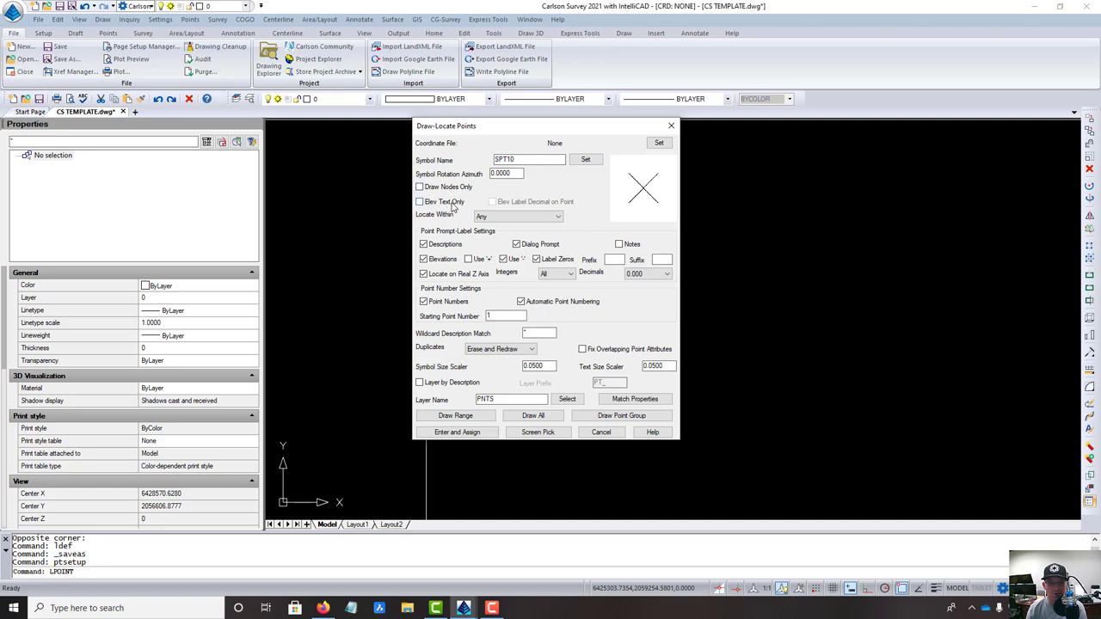
Keep Locate Within set to Any and Duplicates set to Erase and Redraw
{"action": "left_click", "coordinate": [497, 218]}
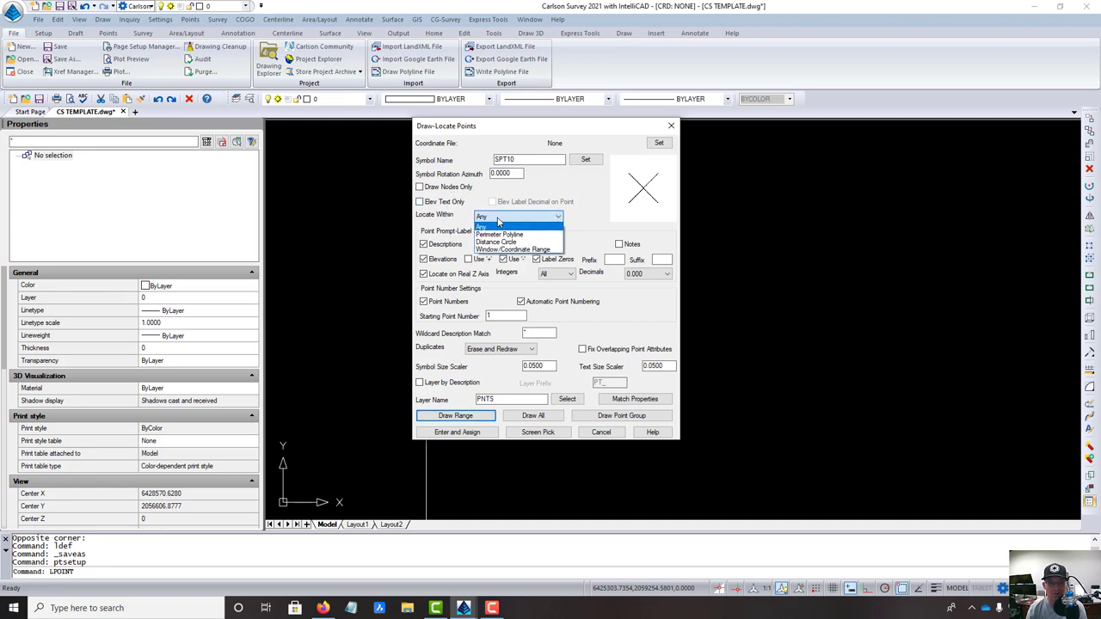
{"action": "left_click", "coordinate": [497, 222]}
{"action": "left_click", "coordinate": [498, 217]}
{"action": "left_click", "coordinate": [557, 215]}
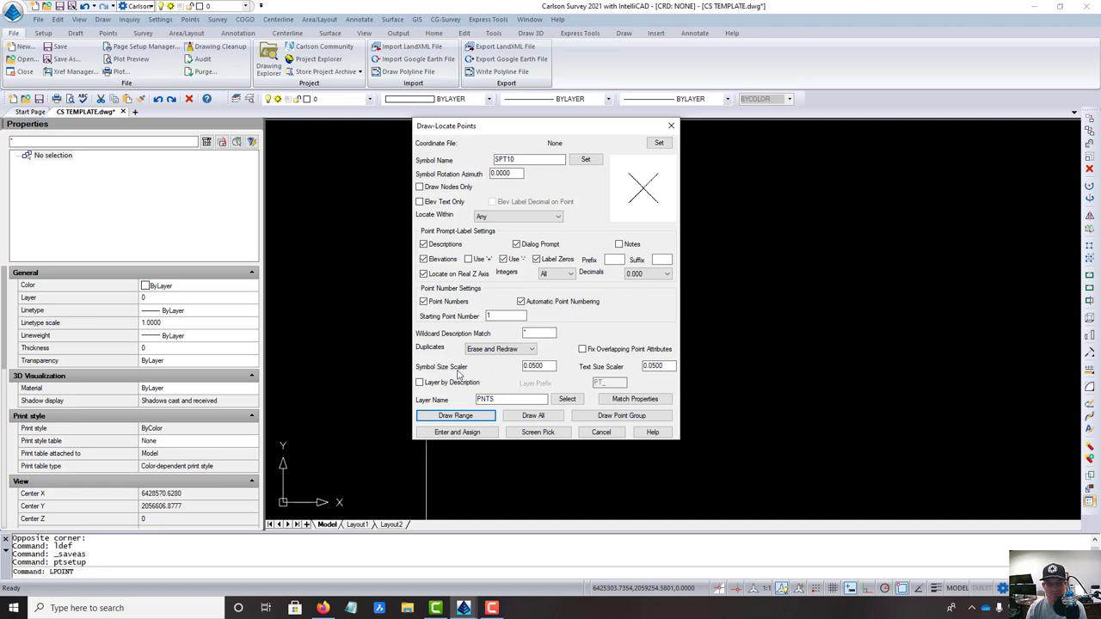
{"action": "left_click", "coordinate": [530, 350]}
{"action": "left_click", "coordinate": [531, 353]}
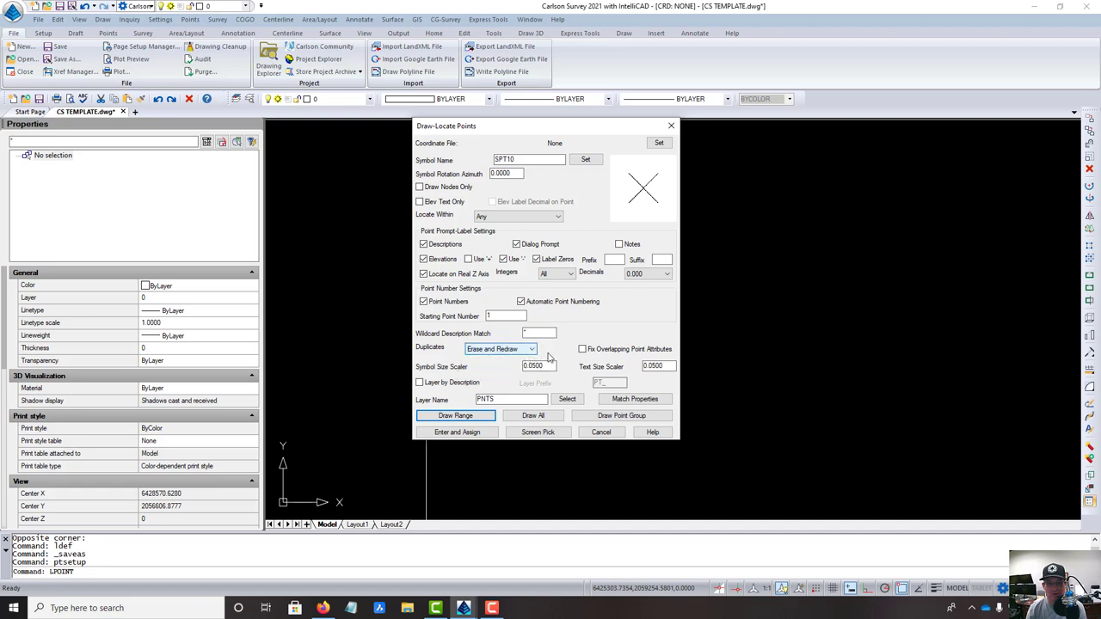
Turn on fixing overlapping point attributes and set the text and symbol size scalers to 0.10
{"action": "left_click", "coordinate": [583, 350]}
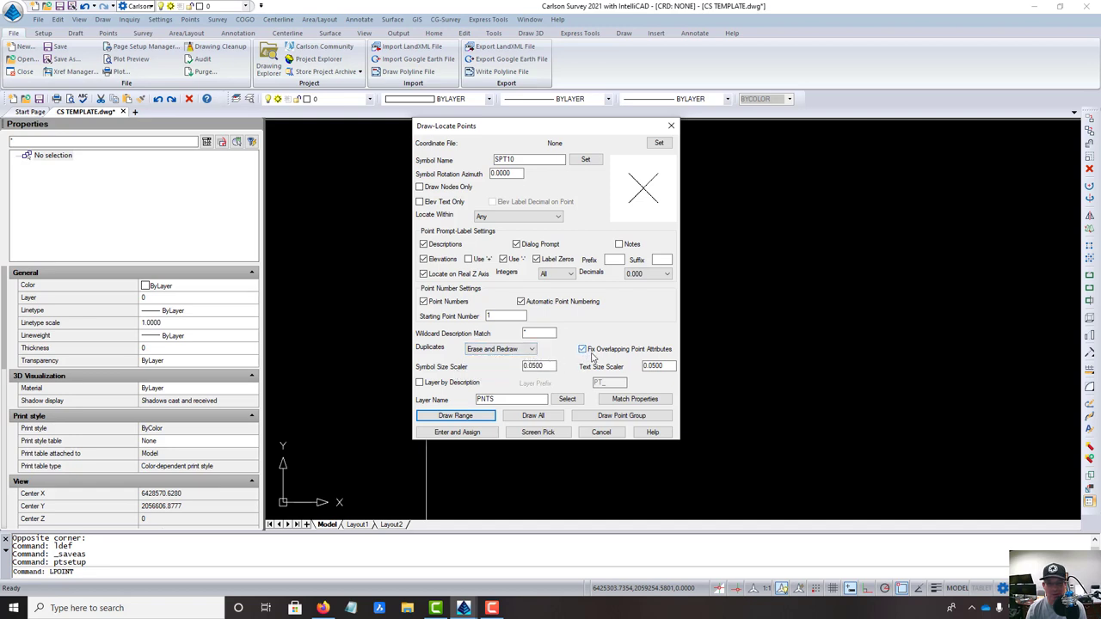
{"action": "double_click", "coordinate": [665, 368]}
{"action": "type", "text": "0.10"}
{"action": "double_click", "coordinate": [545, 366]}
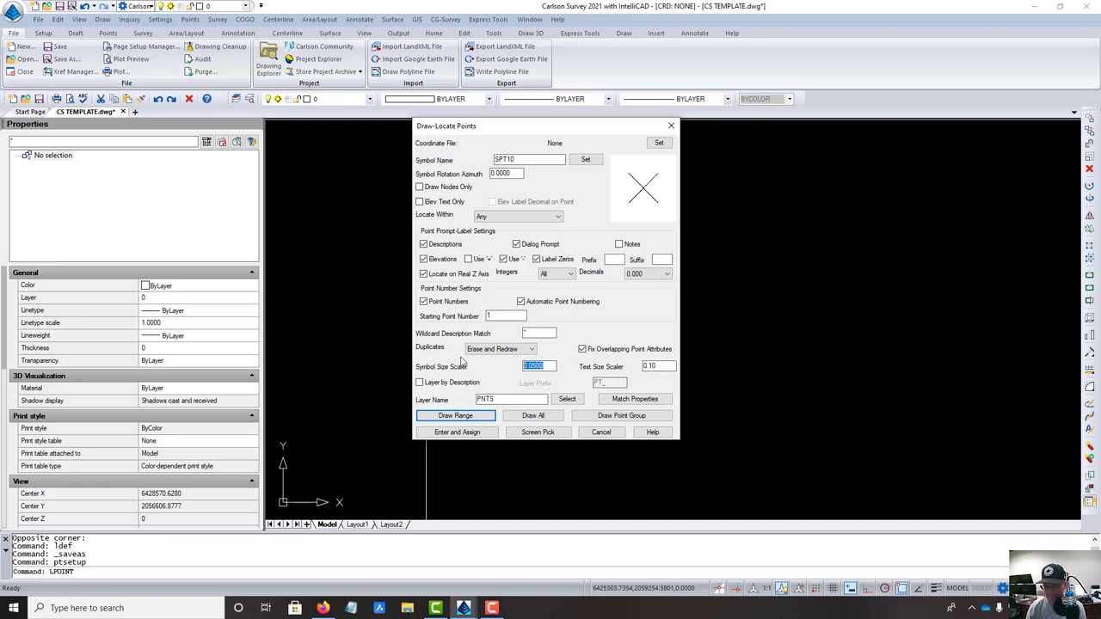
{"action": "type", "text": "0"}
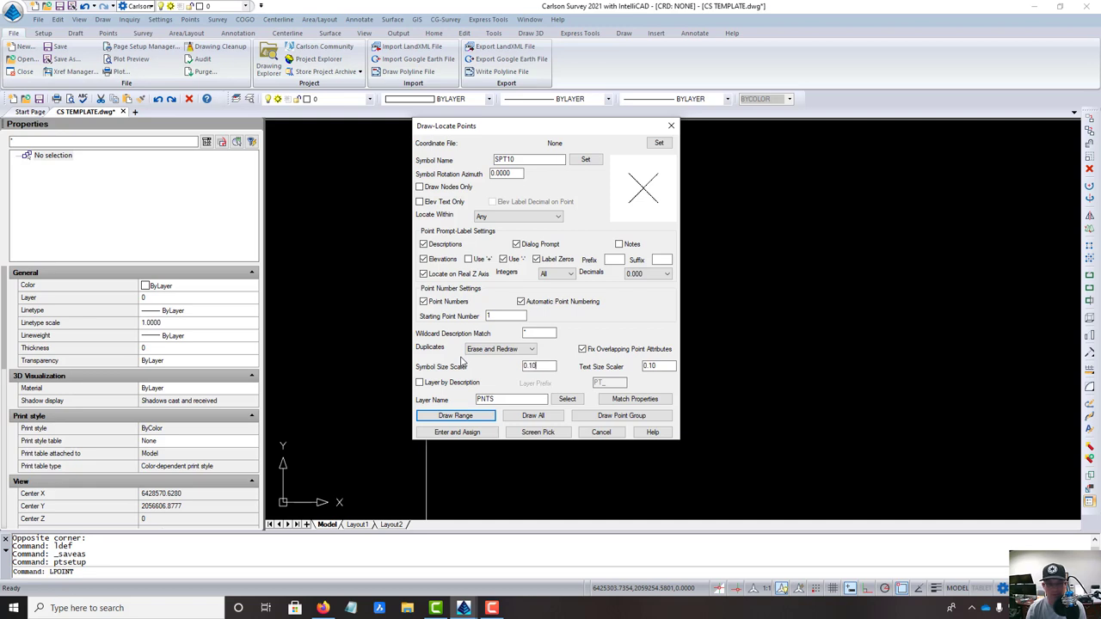
{"action": "type", "text": ".10"}
Keep layering by description off, set the point layer to SURVEY-POINTS, and draw all points
{"action": "left_click", "coordinate": [456, 389]}
{"action": "left_click", "coordinate": [447, 387]}
{"action": "left_click", "coordinate": [508, 399]}
{"action": "key", "text": "BackSpace"}
{"action": "key", "text": "BackSpace"}
{"action": "key", "text": "BackSpace"}
{"action": "key", "text": "BackSpace"}
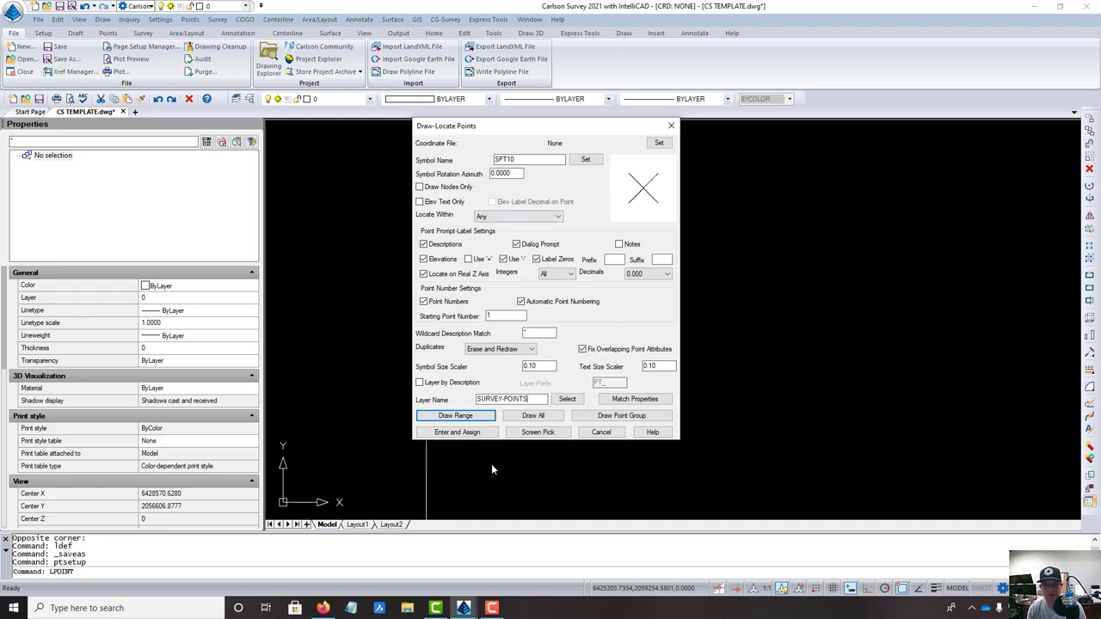
{"action": "left_click", "coordinate": [542, 415]}
Dismiss the coordinate file prompt and confirm Point Defaults use the SURVEY-POINTS layer
{"action": "left_click", "coordinate": [358, 436]}
{"action": "left_click", "coordinate": [190, 19]}
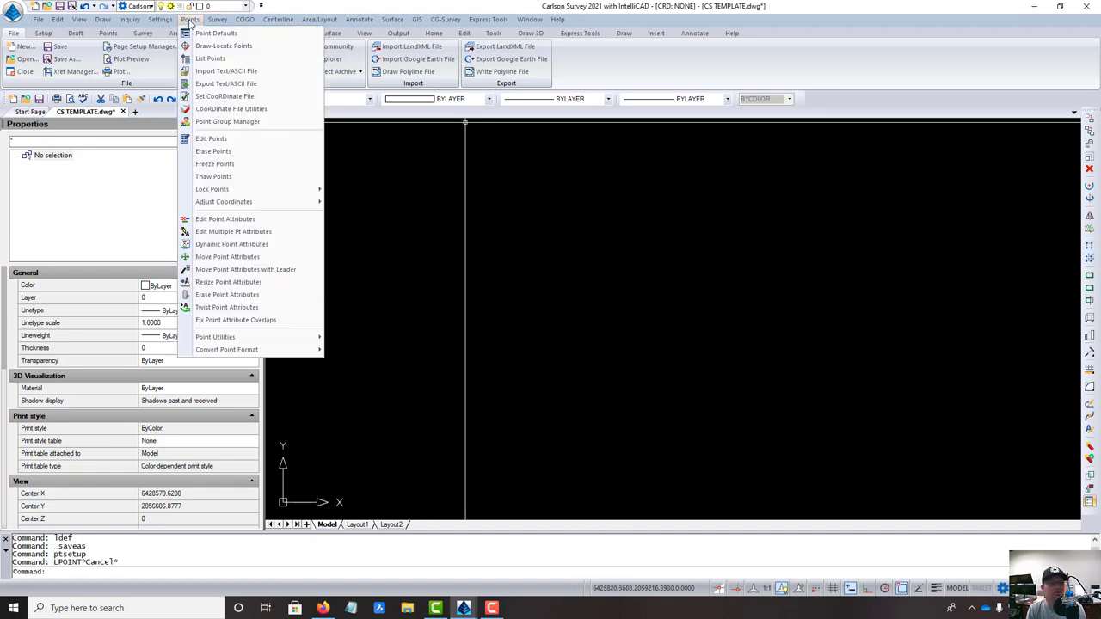
{"action": "left_click", "coordinate": [210, 31]}
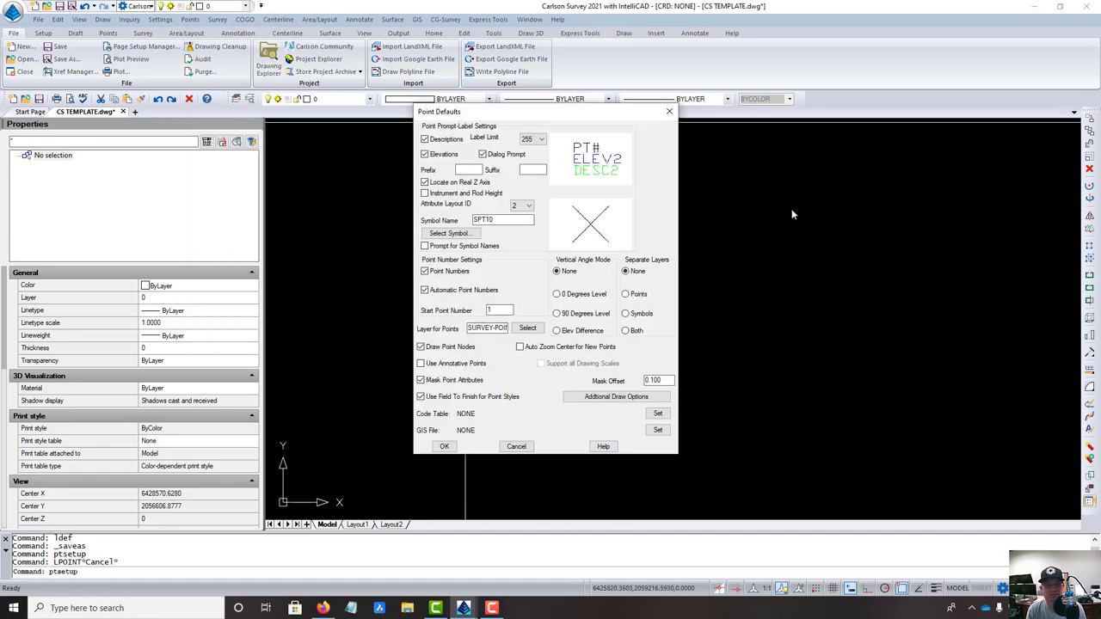
{"action": "left_click", "coordinate": [679, 109]}
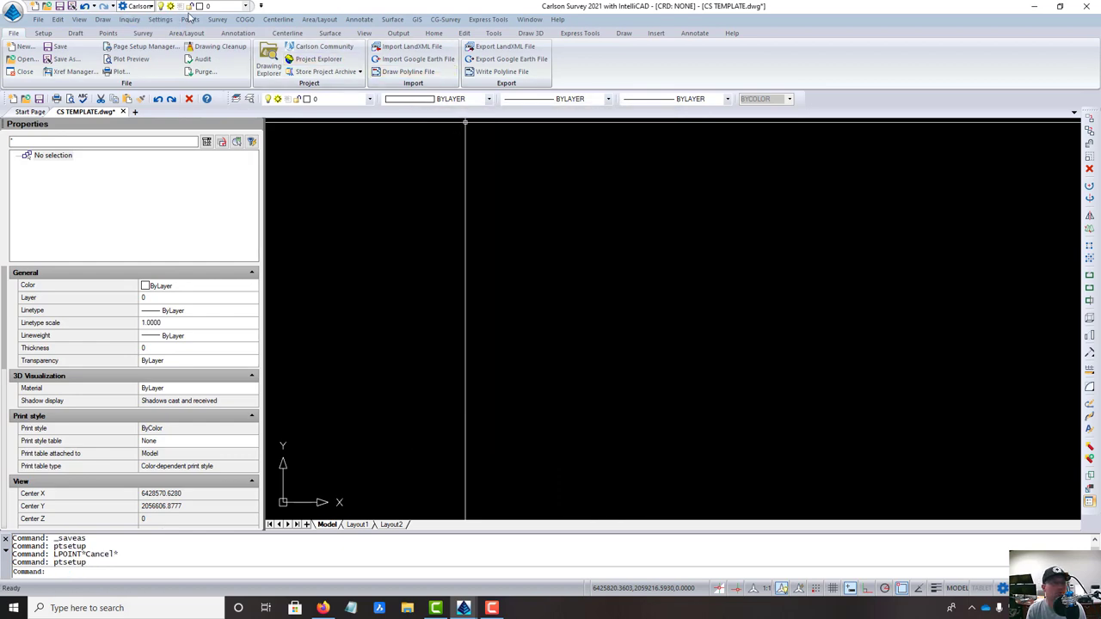
Confirm Draw-Locate Points kept the 0.1000 scalers, then save CS TEMPLATE.dwg
{"action": "left_click", "coordinate": [217, 19]}
{"action": "mouse_move", "coordinate": [190, 19]}
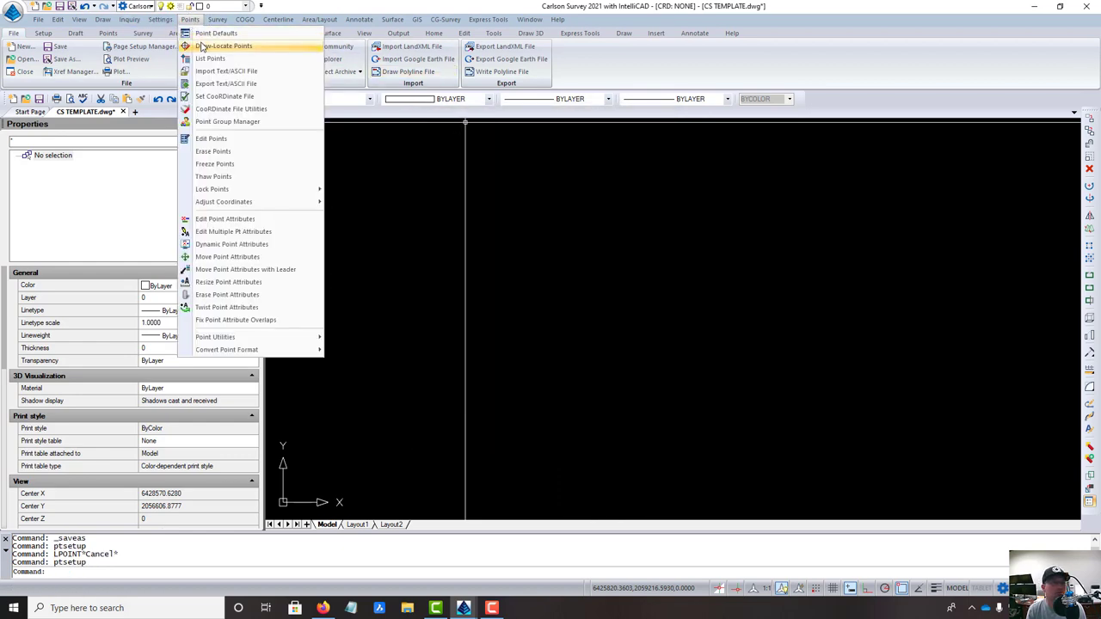
{"action": "left_click", "coordinate": [210, 44]}
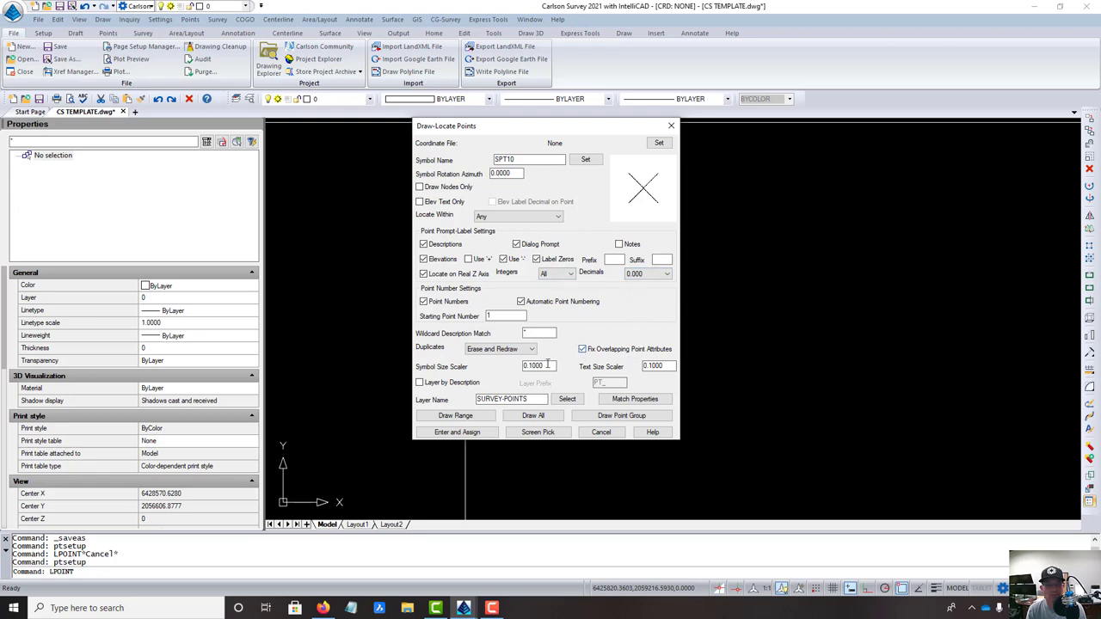
{"action": "left_click", "coordinate": [670, 125]}
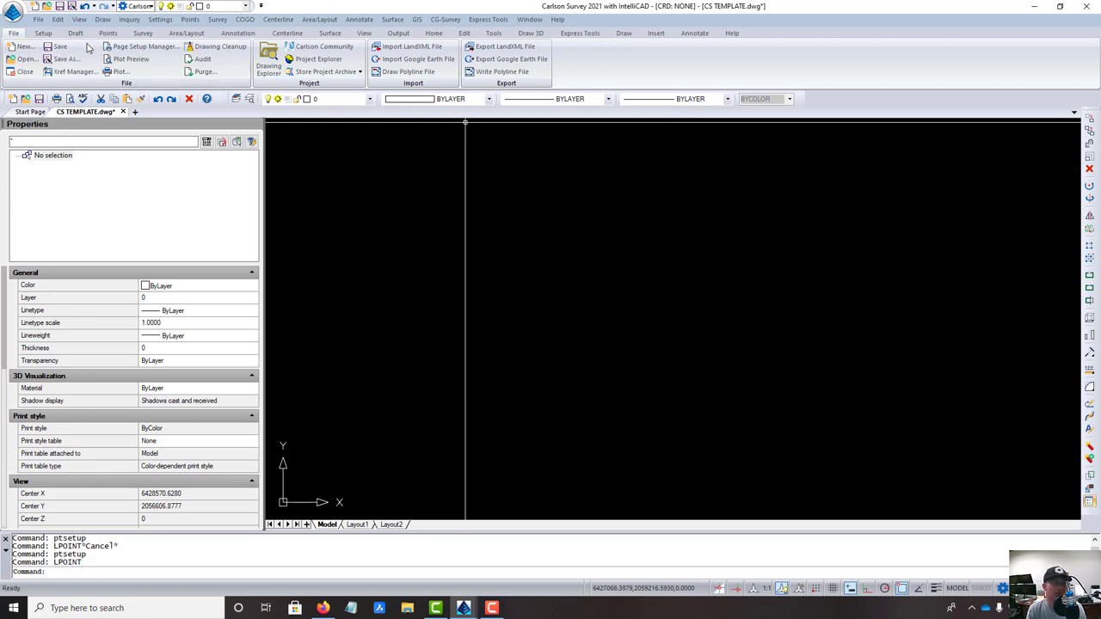
{"action": "left_click", "coordinate": [59, 6]}
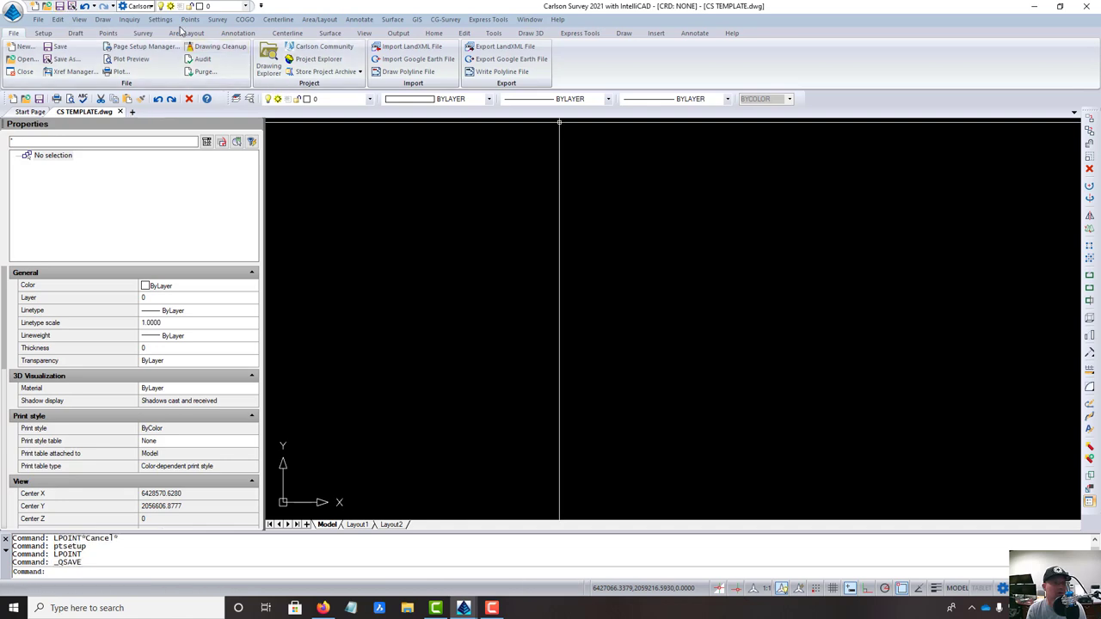
Check and close Drawing Setup unchanged, then open Carlson Configure from the Settings menu
{"action": "left_click", "coordinate": [187, 20]}
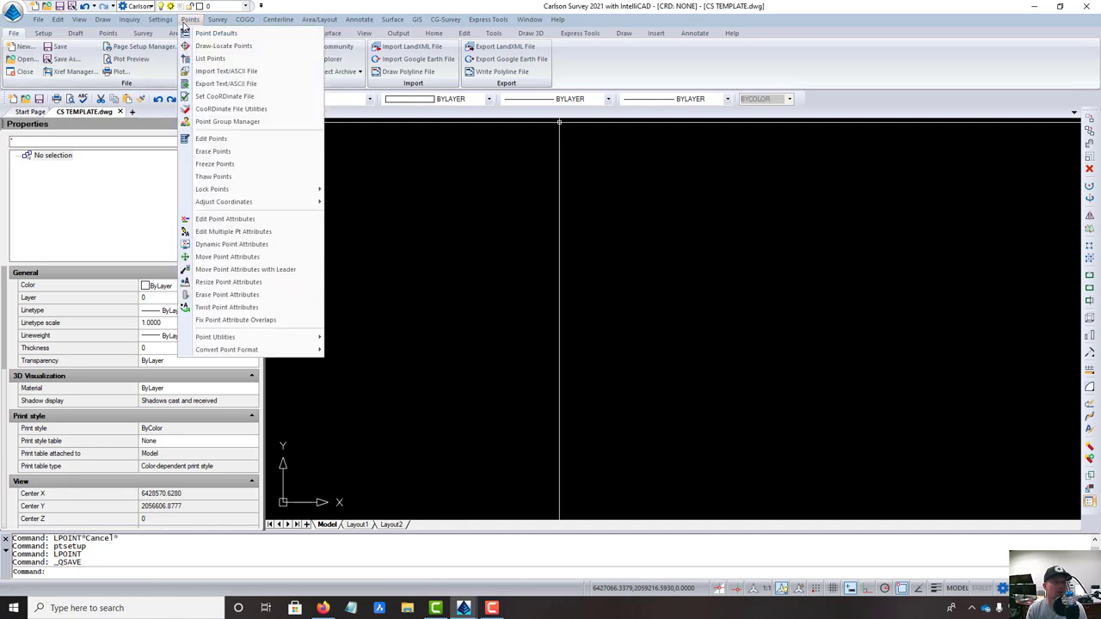
{"action": "mouse_move", "coordinate": [166, 23]}
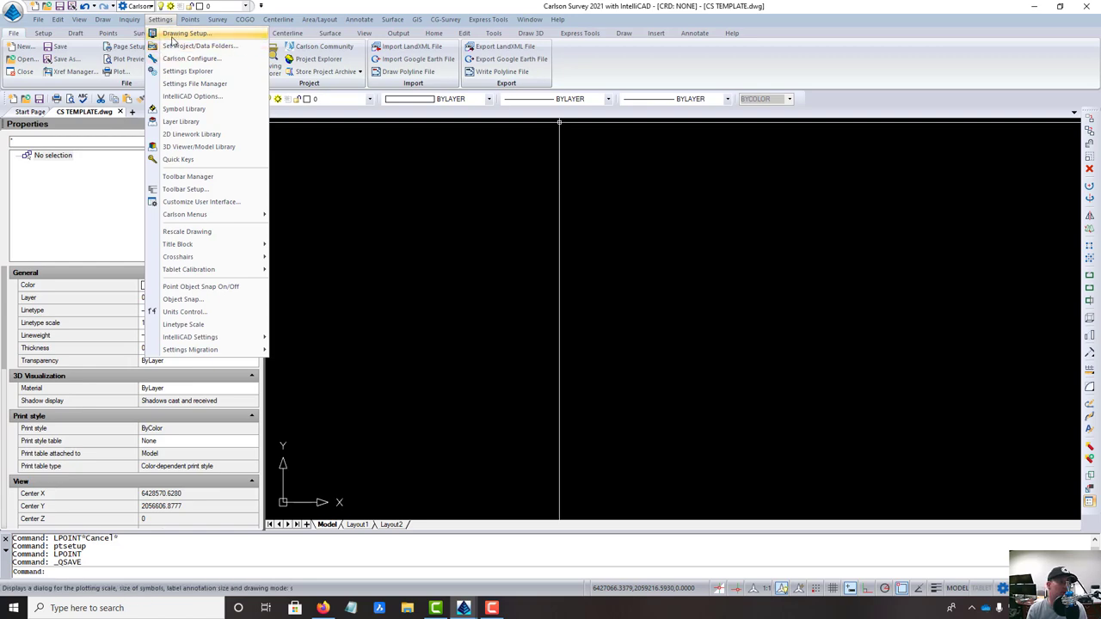
{"action": "left_click", "coordinate": [176, 33]}
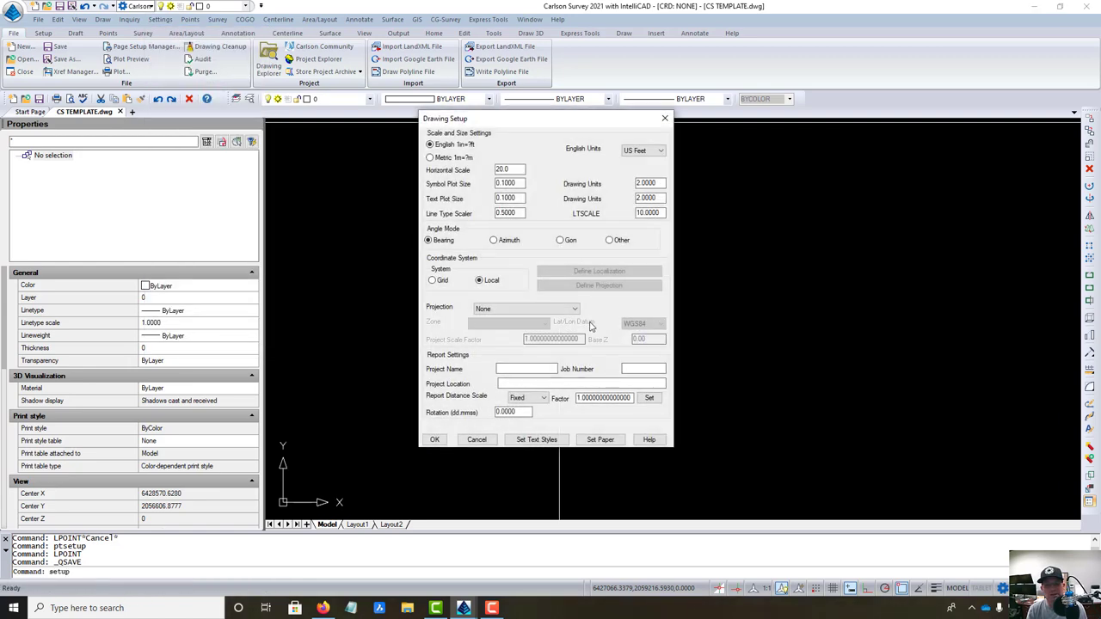
{"action": "left_click", "coordinate": [664, 119]}
{"action": "left_click", "coordinate": [160, 19]}
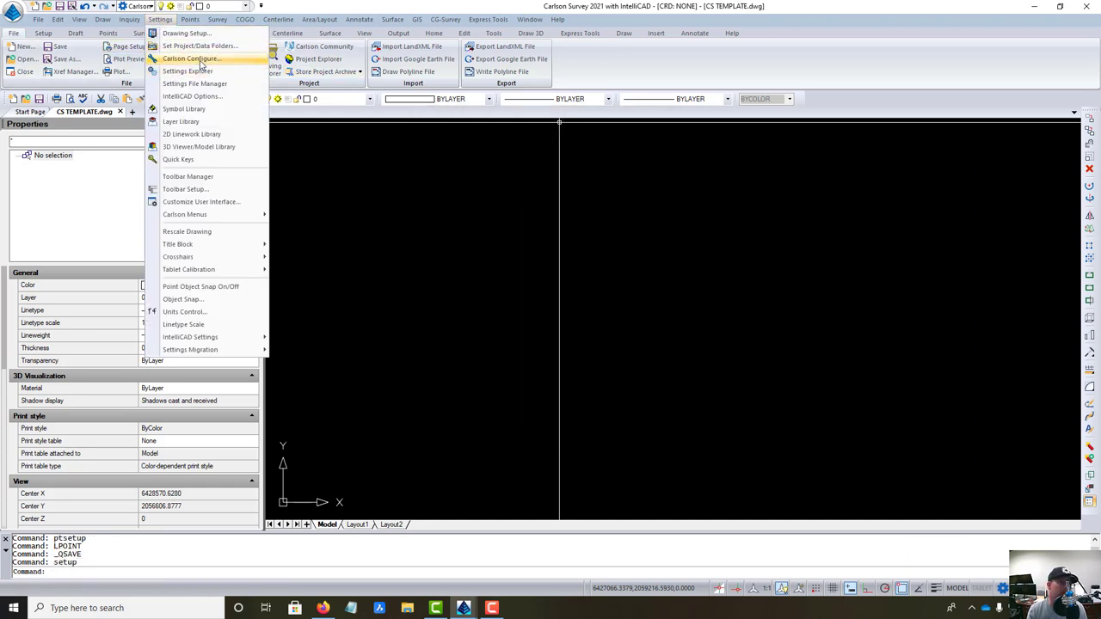
{"action": "left_click", "coordinate": [192, 58]}
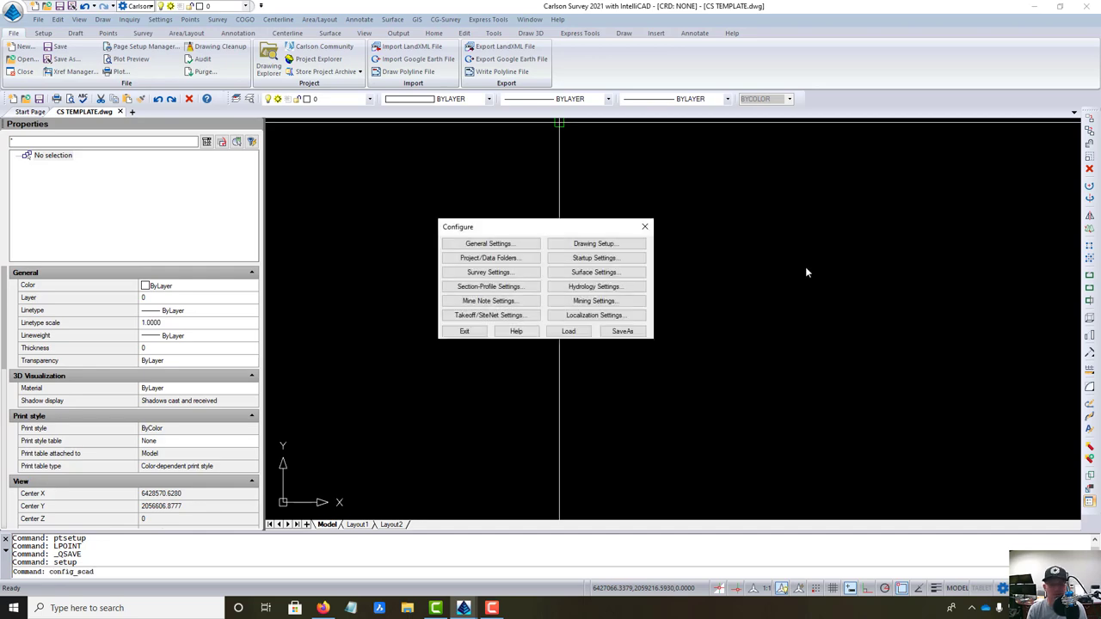
In General Settings, disable Startup Wizard and Ignore Zero Elevs; enable PDSIZE, UCS to World and LTSCALE
{"action": "left_click", "coordinate": [490, 243]}
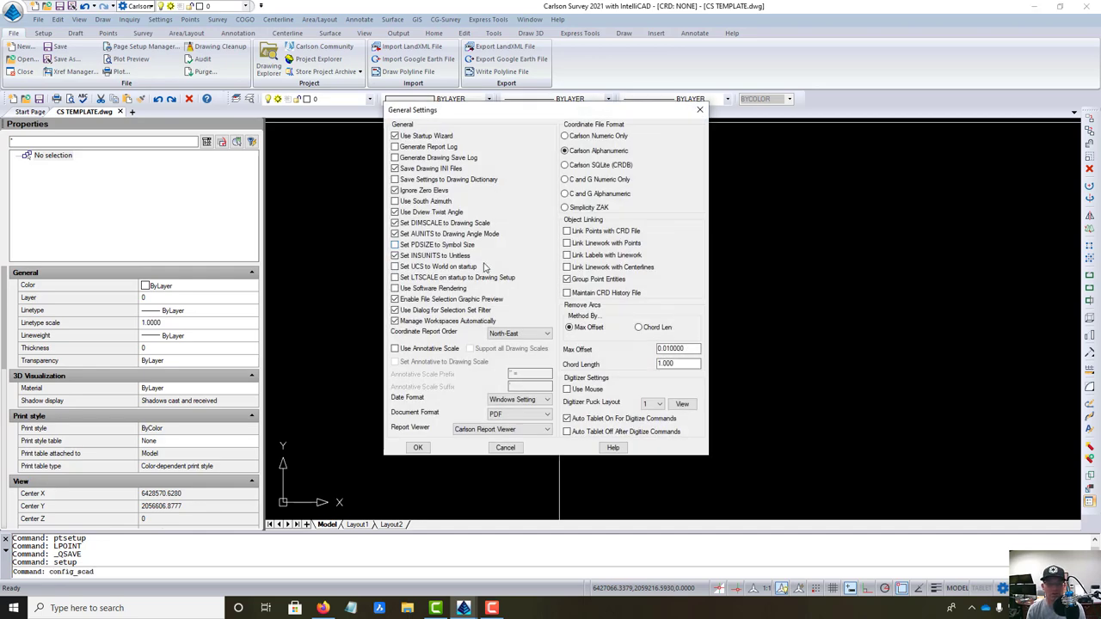
{"action": "left_click", "coordinate": [395, 136]}
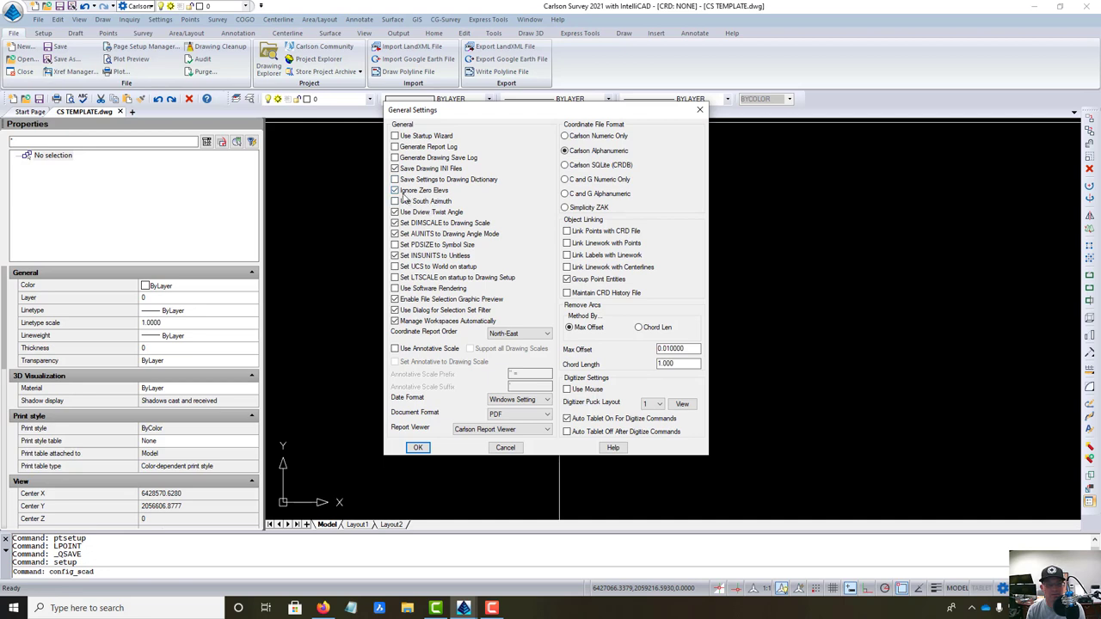
{"action": "left_click", "coordinate": [395, 190]}
{"action": "left_click", "coordinate": [394, 223]}
{"action": "left_click", "coordinate": [394, 222]}
{"action": "left_click", "coordinate": [395, 245]}
{"action": "left_click", "coordinate": [396, 266]}
{"action": "left_click", "coordinate": [396, 278]}
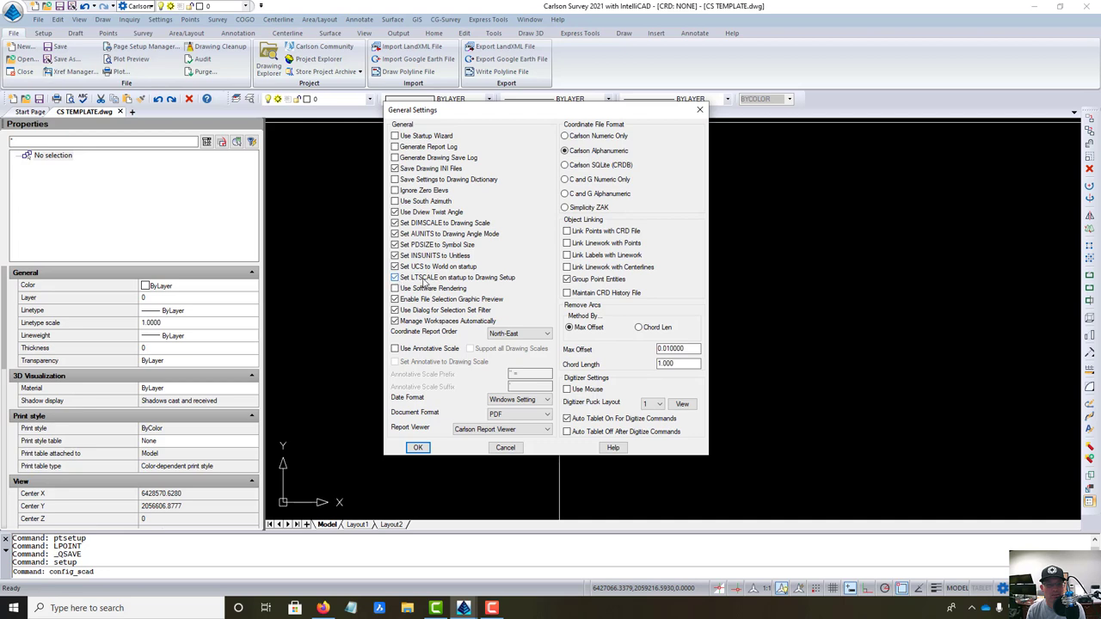
Choose Carlson SQLite (CRDB), link linework with points and centerlines, keep CRD history, and apply
{"action": "left_click", "coordinate": [607, 166]}
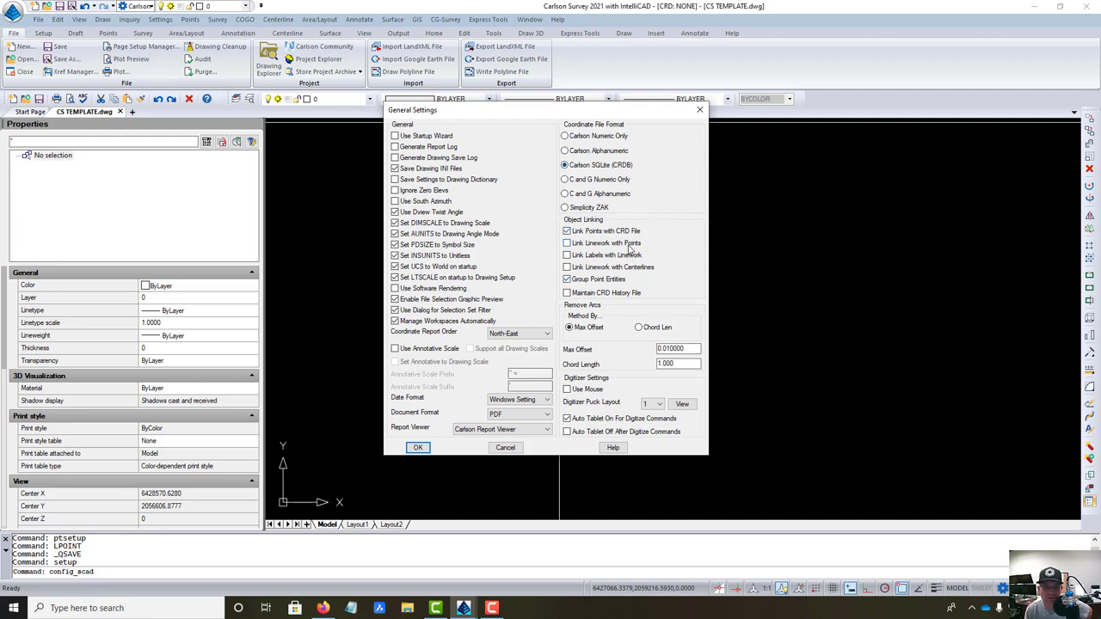
{"action": "left_click", "coordinate": [627, 245]}
{"action": "left_click", "coordinate": [647, 268]}
{"action": "left_click", "coordinate": [589, 294]}
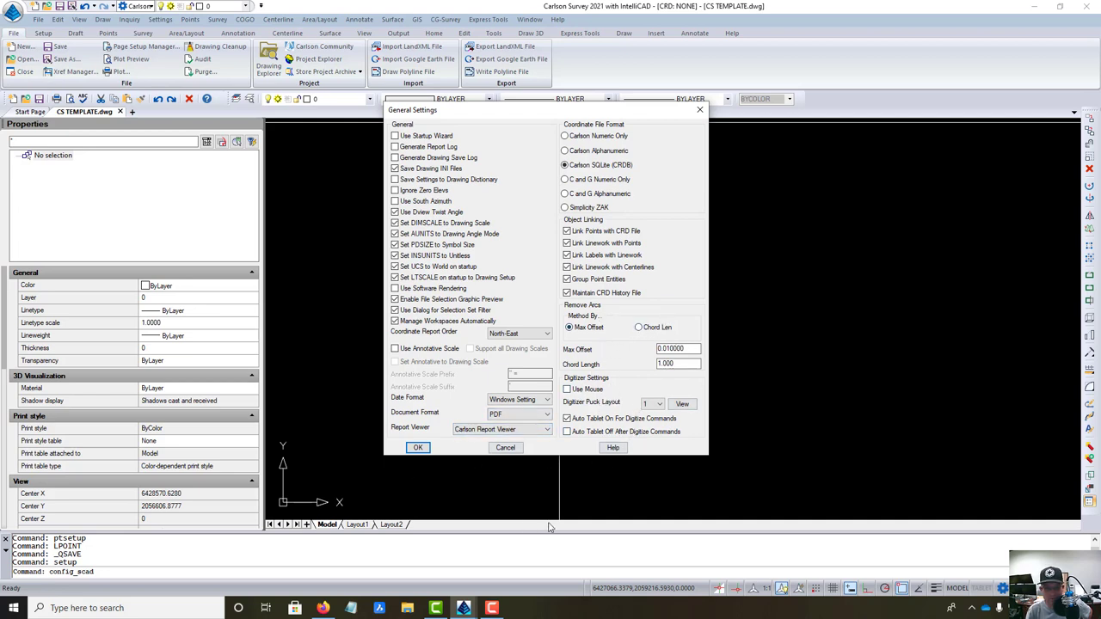
{"action": "left_click", "coordinate": [417, 448]}
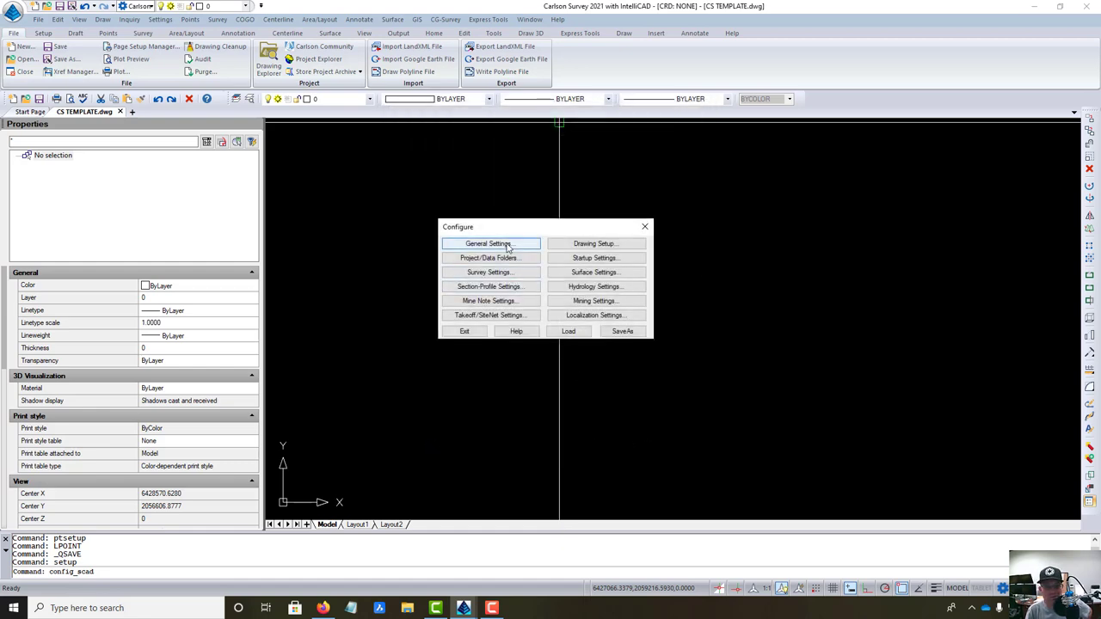
{"action": "left_click", "coordinate": [505, 272]}
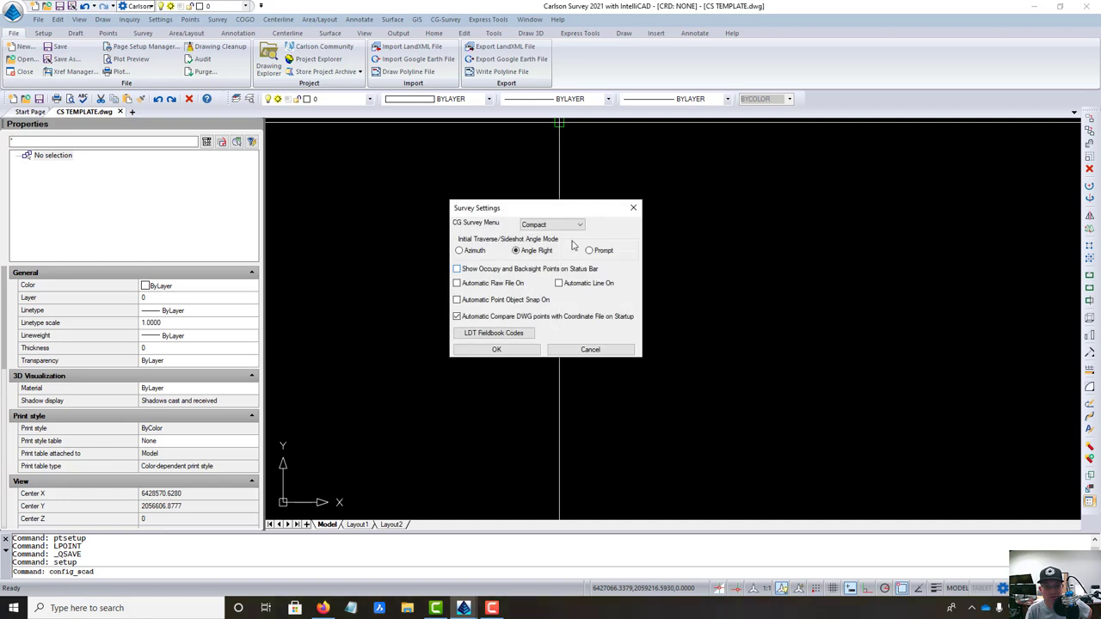
{"action": "left_click", "coordinate": [573, 224]}
{"action": "left_click", "coordinate": [551, 236]}
{"action": "left_click", "coordinate": [535, 251]}
Accept the survey settings and start choosing a new Startup Settings Folder under Project/Data Folders
{"action": "left_click", "coordinate": [516, 349]}
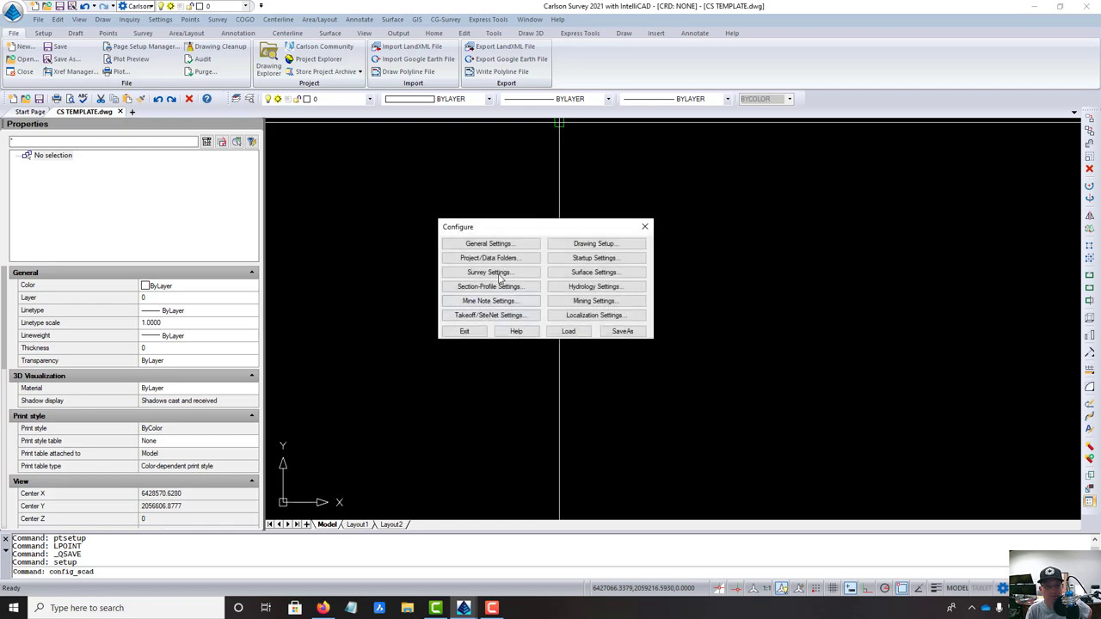
{"action": "left_click", "coordinate": [509, 262]}
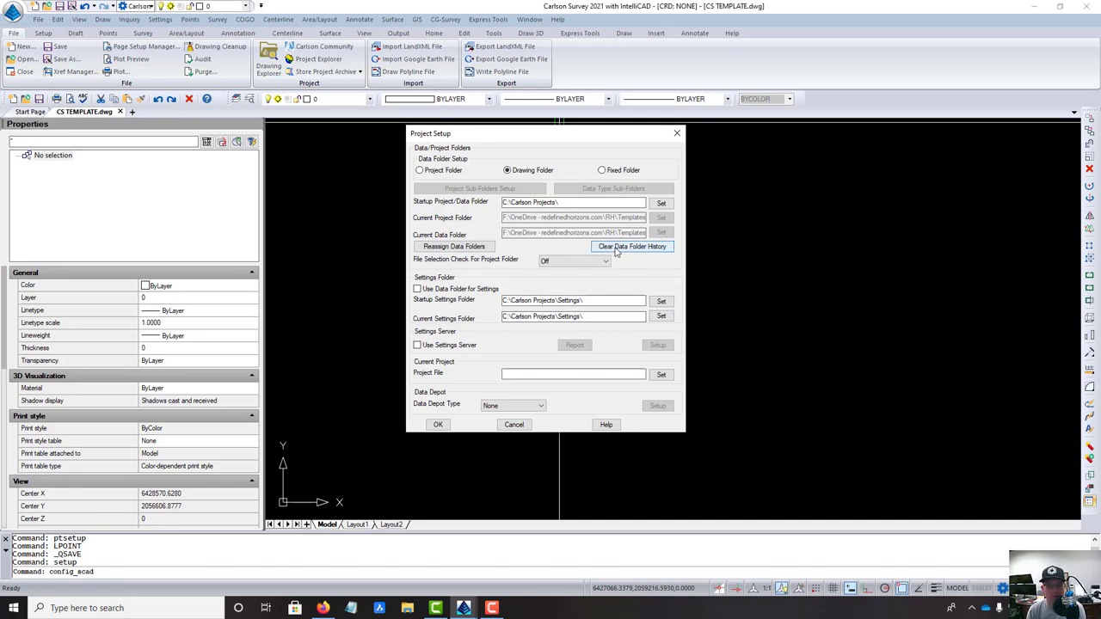
{"action": "left_click", "coordinate": [661, 300]}
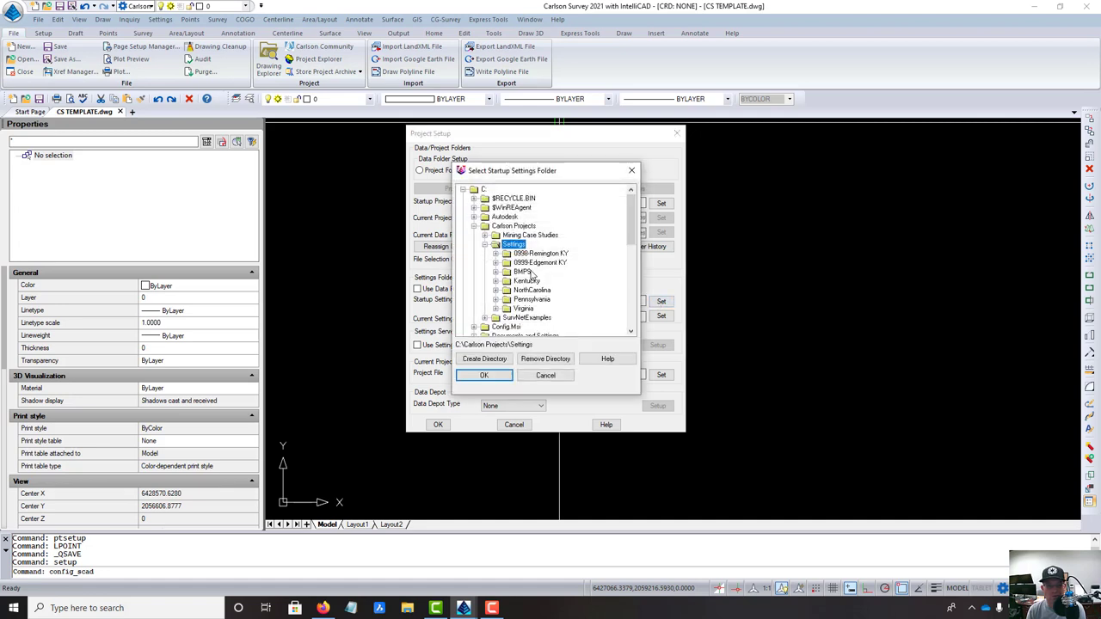
Select F: > OneDrive > RH > Templates > CAD > Carlson Survey as the Startup Settings Folder
{"action": "left_click", "coordinate": [463, 190]}
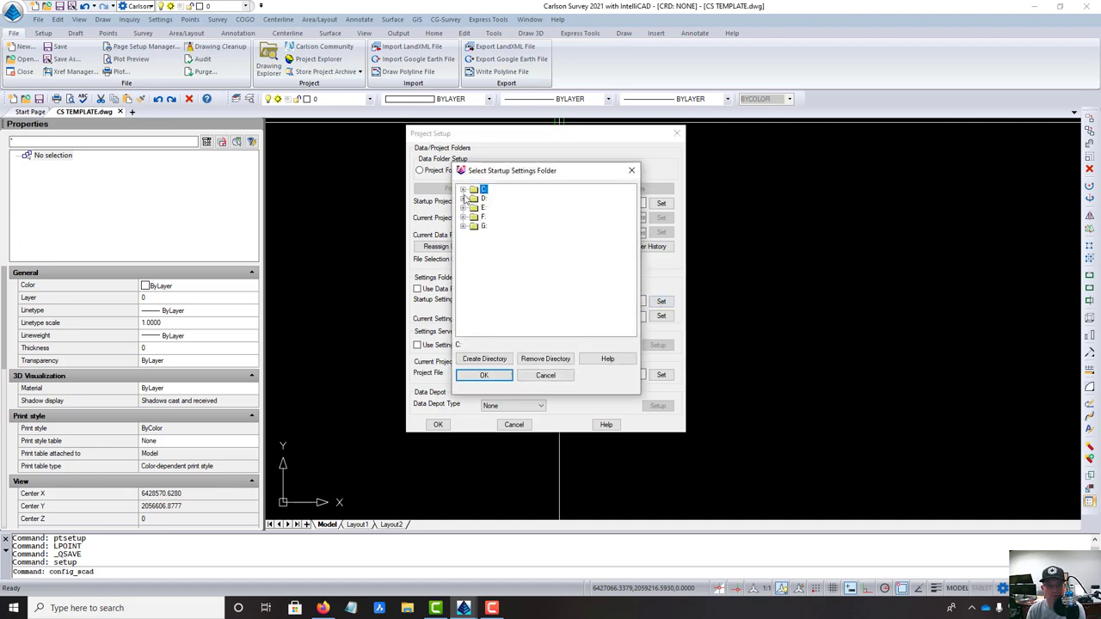
{"action": "left_click", "coordinate": [463, 218]}
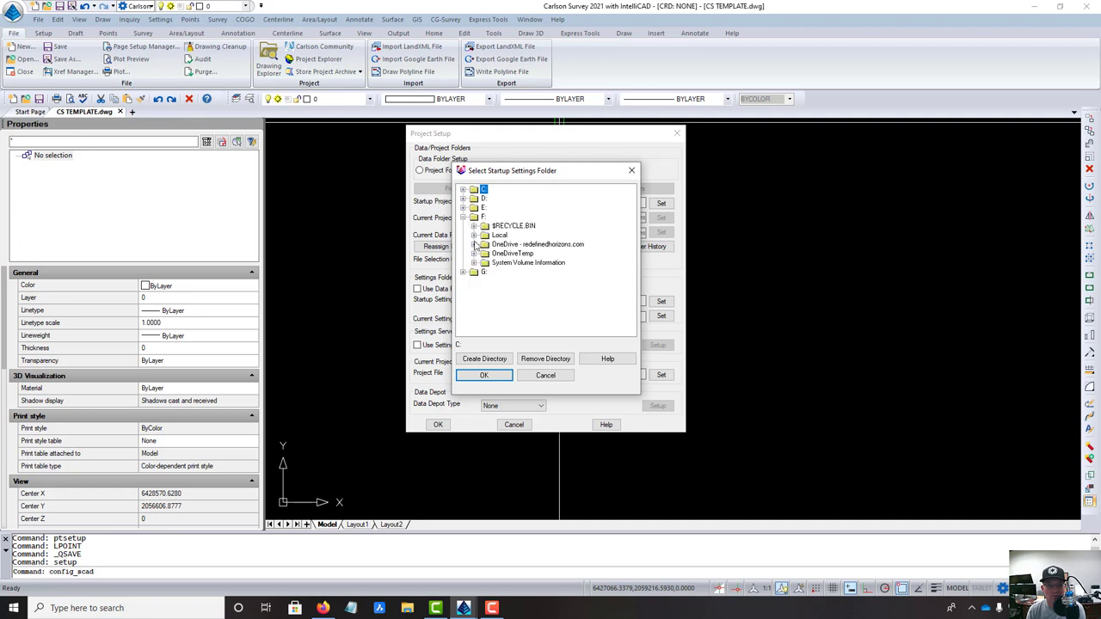
{"action": "left_click", "coordinate": [474, 244]}
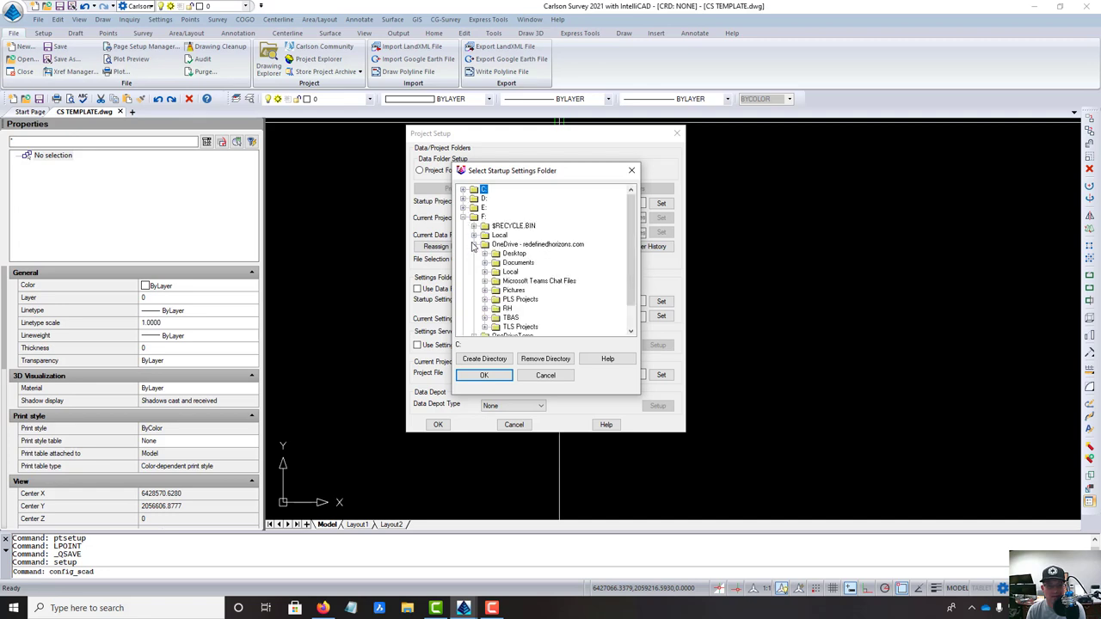
{"action": "left_click", "coordinate": [485, 308]}
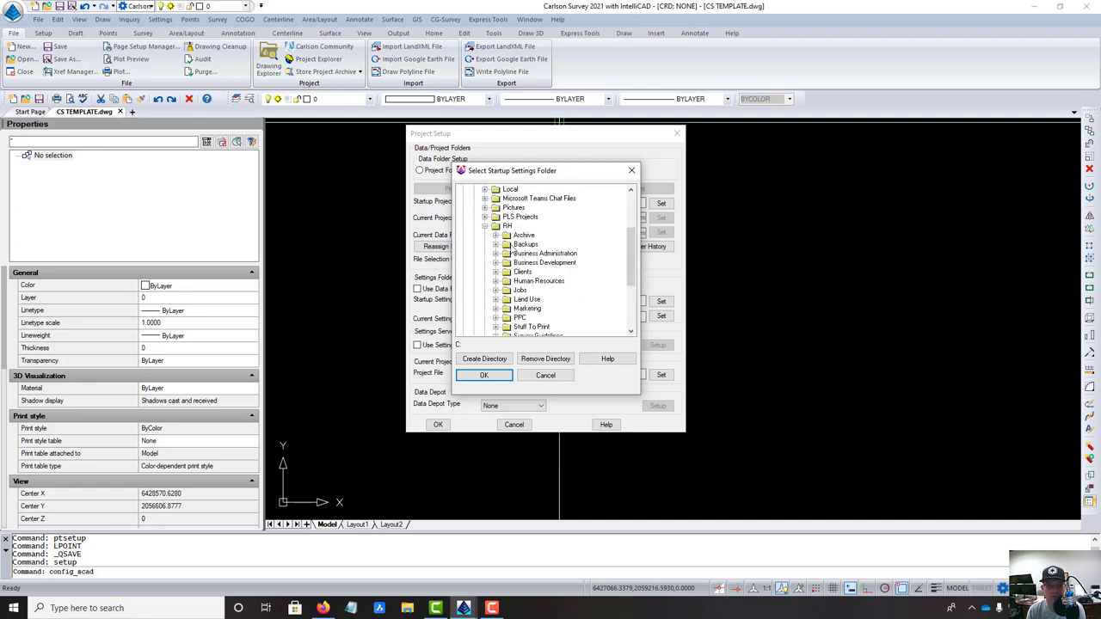
{"action": "scroll", "coordinate": [513, 310], "scroll_direction": "down", "scroll_amount": 1}
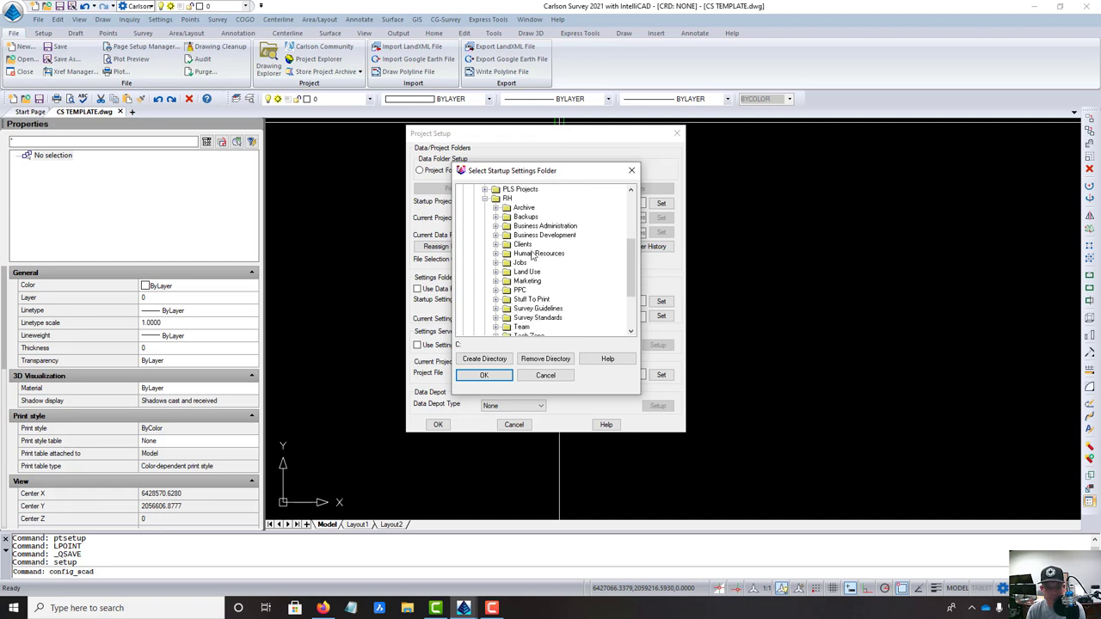
{"action": "scroll", "coordinate": [505, 284], "scroll_direction": "down", "scroll_amount": 2}
{"action": "left_click", "coordinate": [496, 272]}
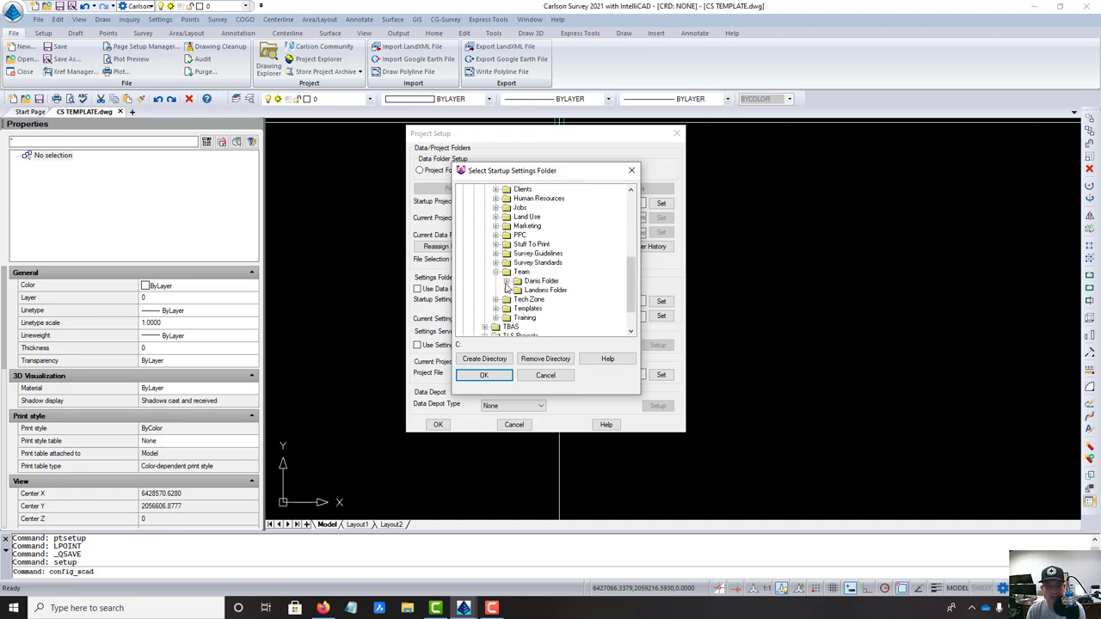
{"action": "left_click", "coordinate": [497, 271]}
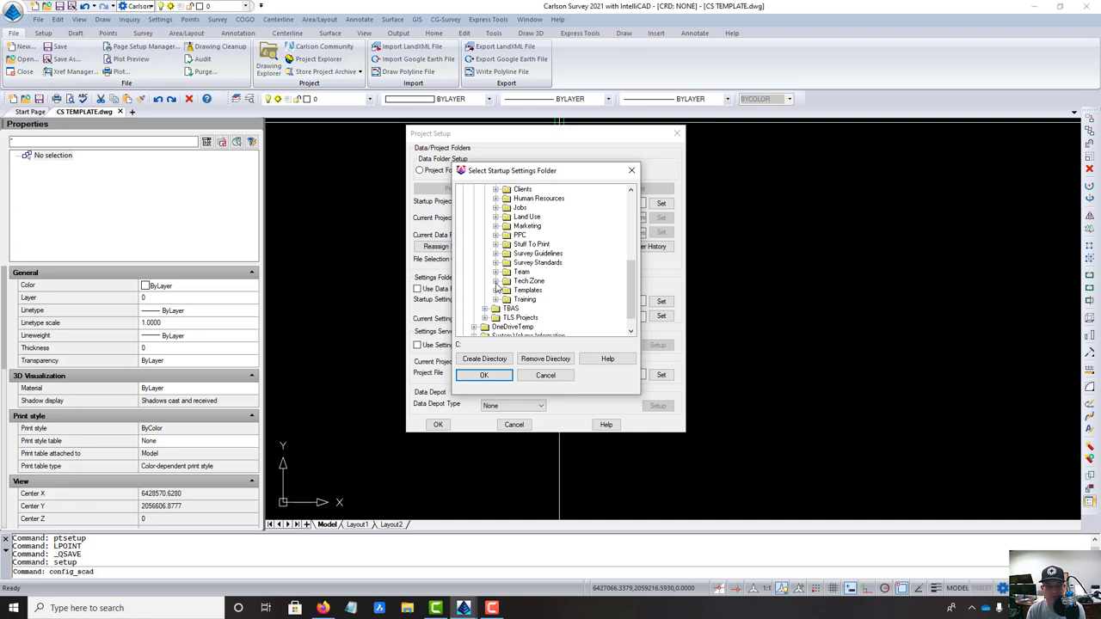
{"action": "left_click", "coordinate": [496, 291]}
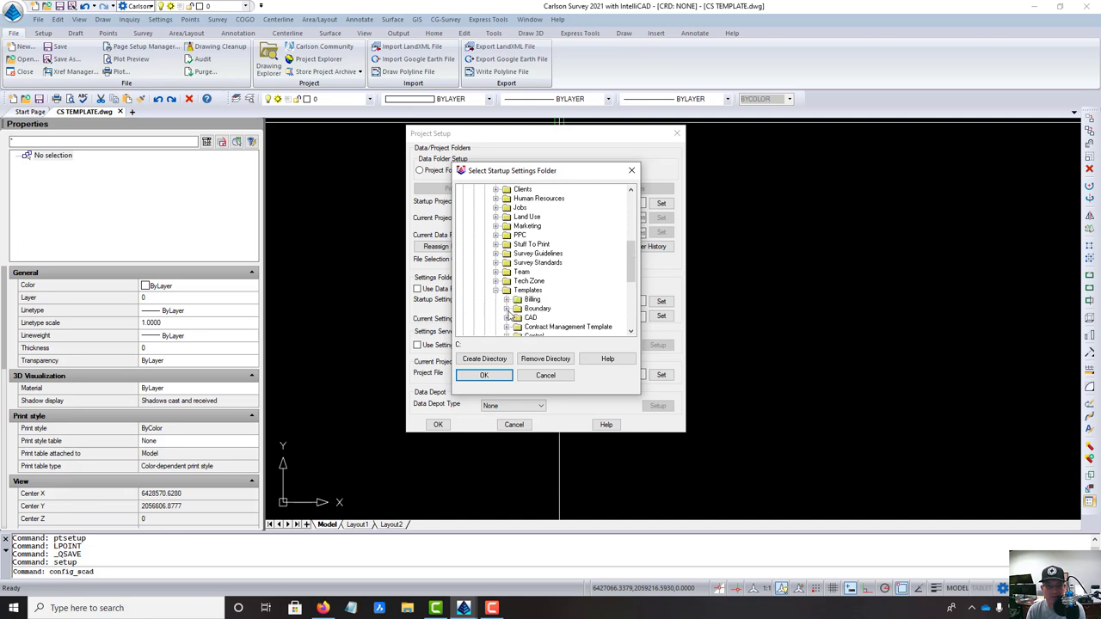
{"action": "left_click", "coordinate": [506, 317]}
{"action": "scroll", "coordinate": [534, 305], "scroll_direction": "down", "scroll_amount": 2}
{"action": "left_click", "coordinate": [550, 300]}
{"action": "left_click", "coordinate": [483, 375]}
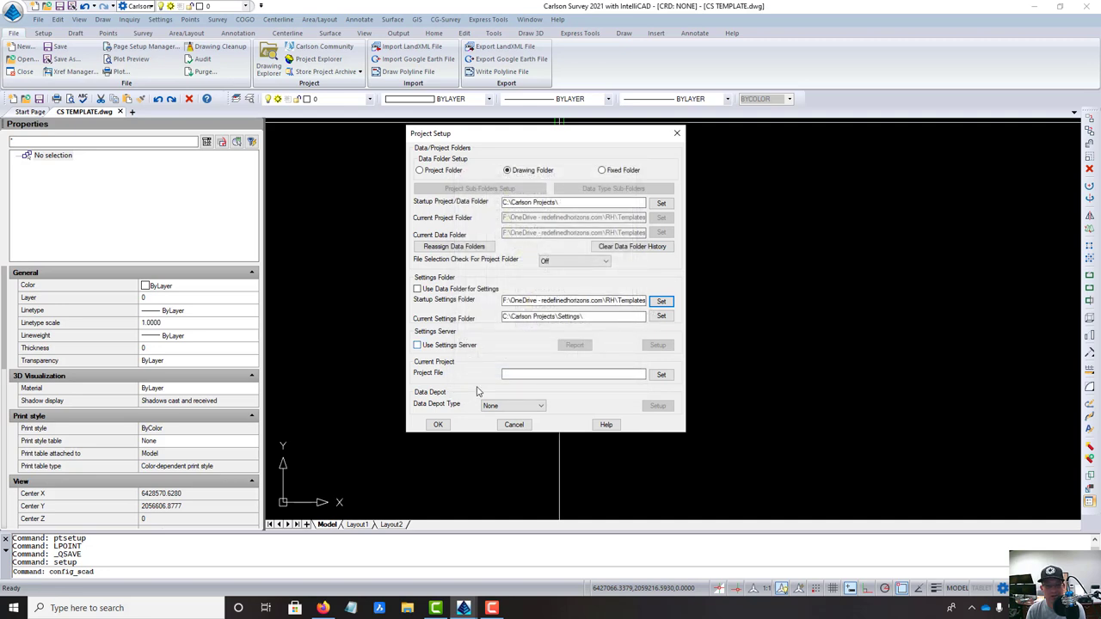
Apply the Project Setup folder settings and close the Configure dialog
{"action": "left_click", "coordinate": [438, 425]}
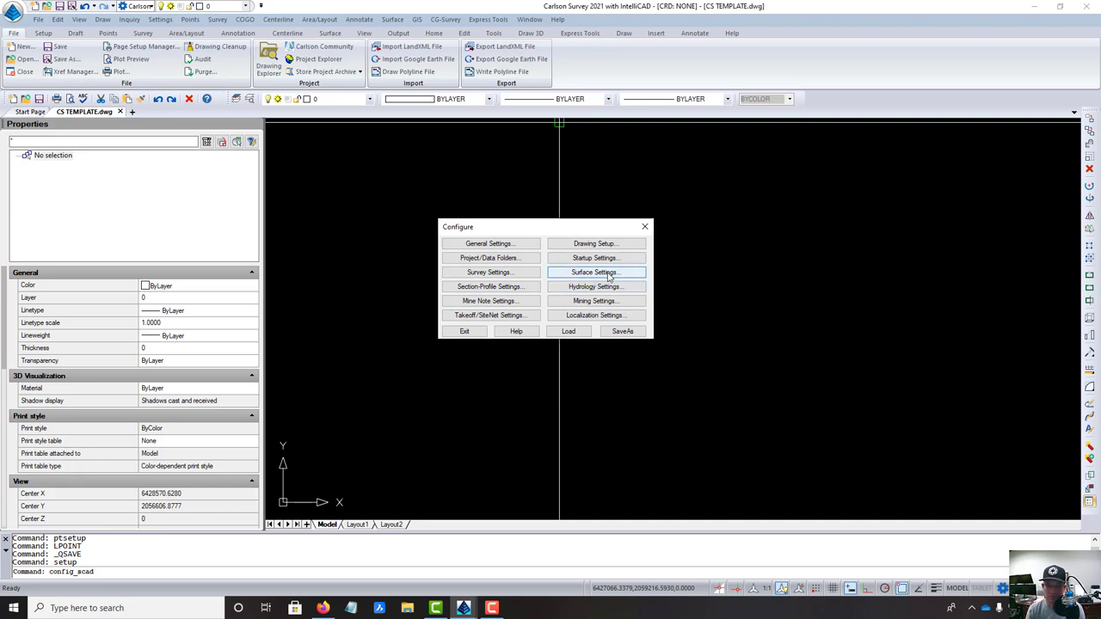
{"action": "left_click", "coordinate": [644, 226]}
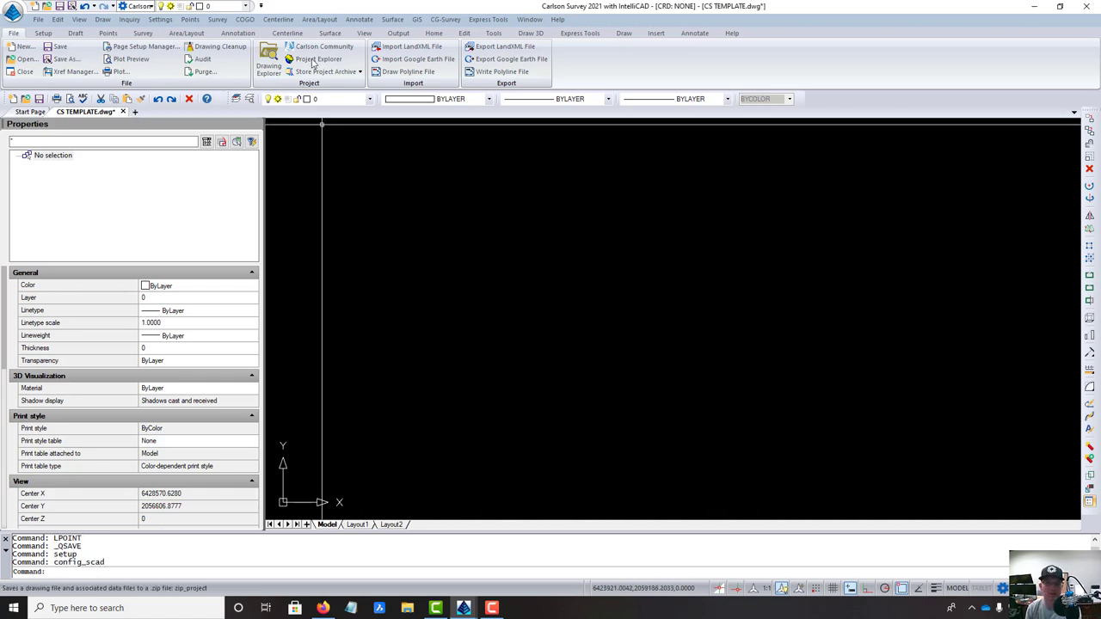
Save CS TEMPLATE.dwg with its new configuration settings
{"action": "left_click", "coordinate": [59, 10]}
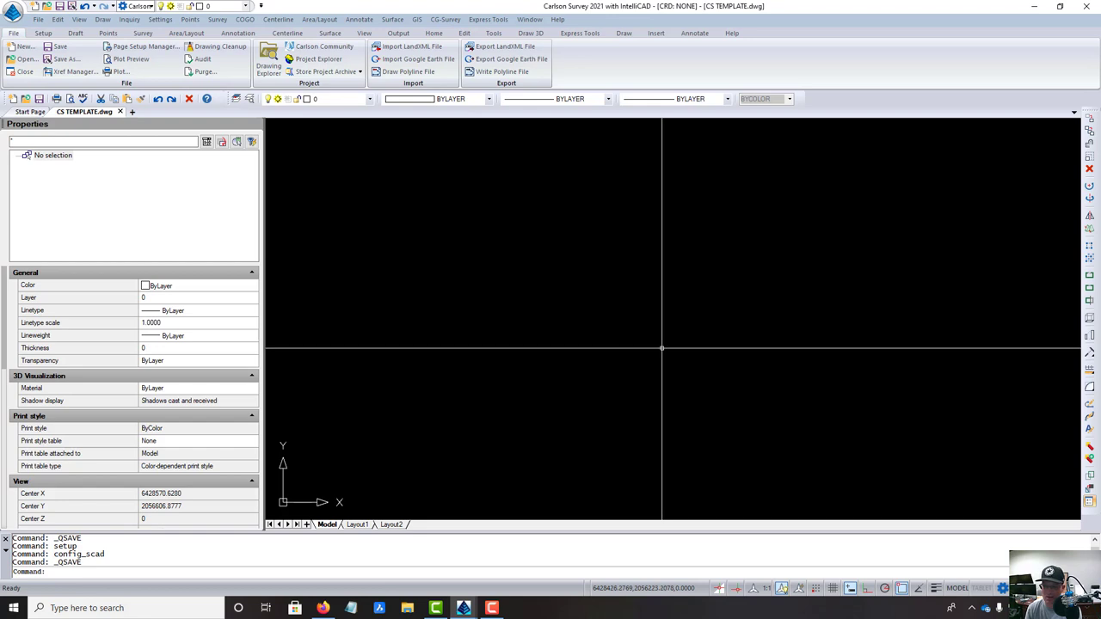